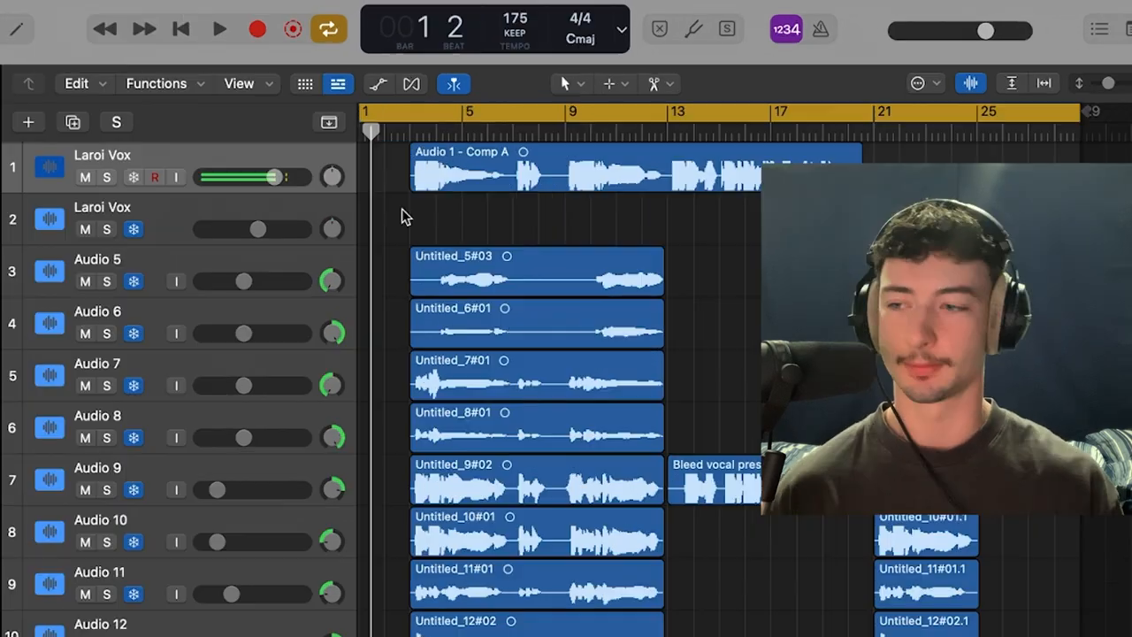
# Step: Play the session and stop near bar 28 to hear the full vocal mix
pyautogui.press('space')
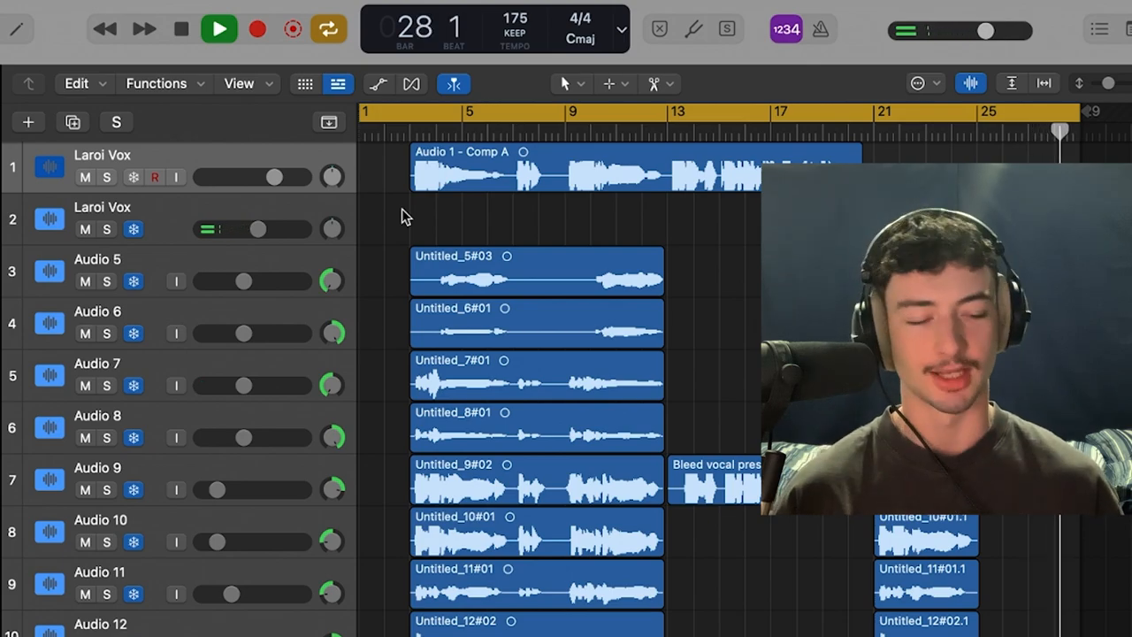
pyautogui.press('space')
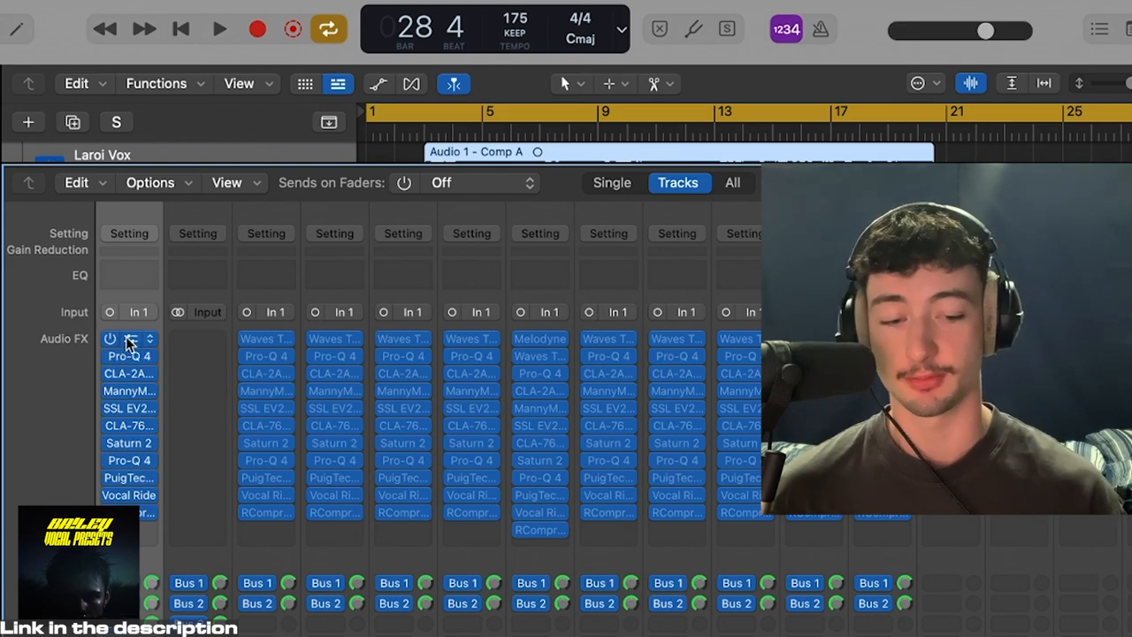
# Step: Open Melodyne on the Laroi Vox channel, dismiss its welcome window and view the vocal's pitch notes
pyautogui.click(129, 338)
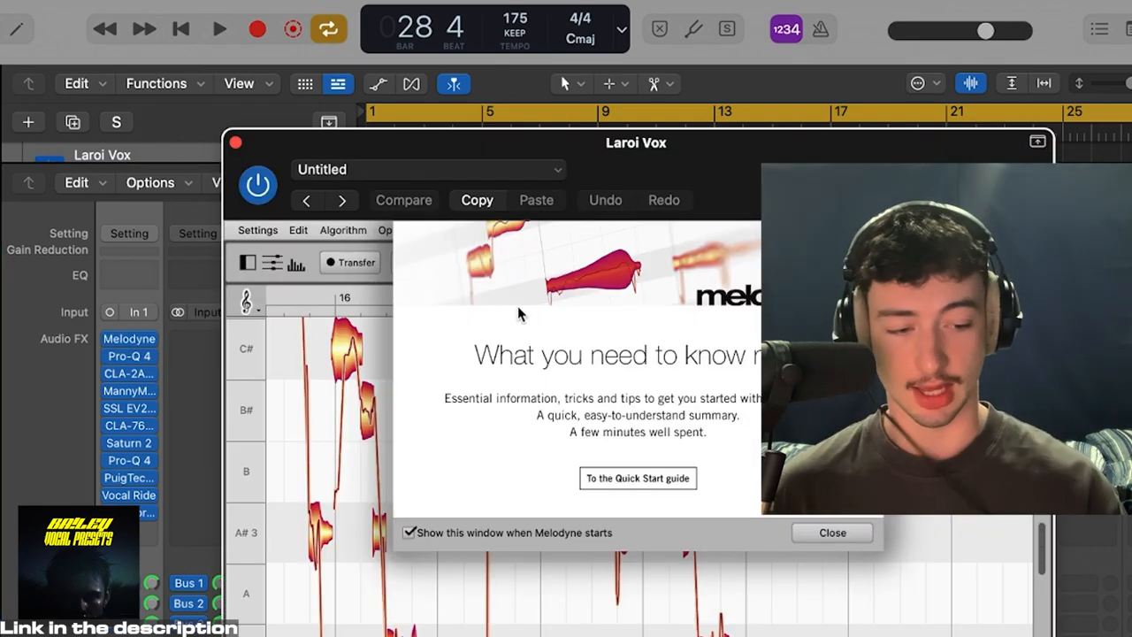
pyautogui.click(832, 532)
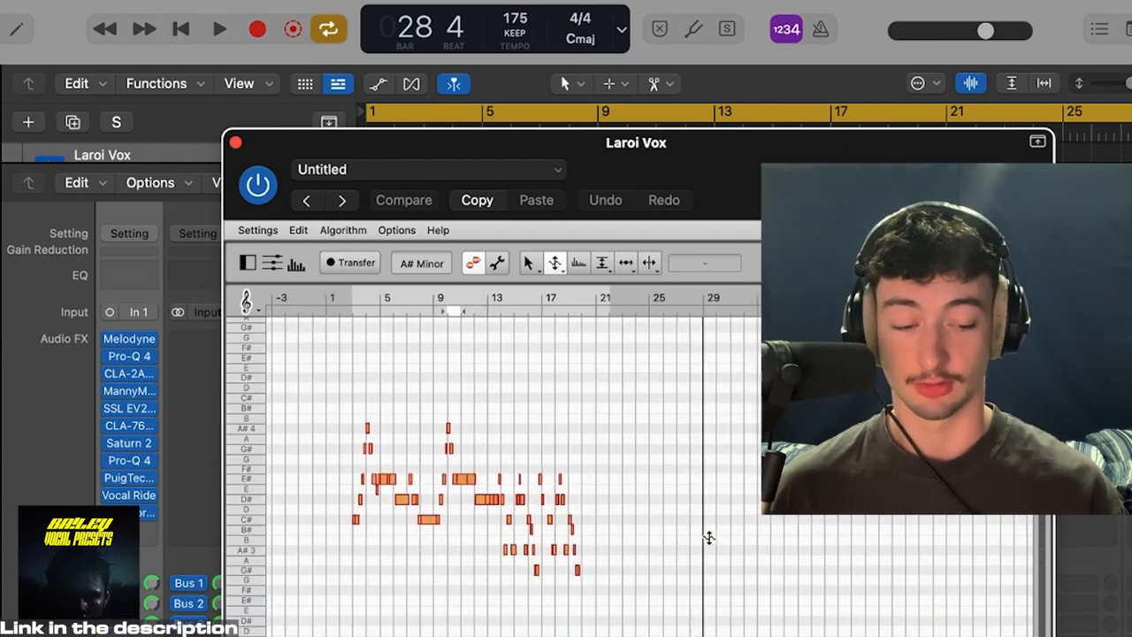
pyautogui.scroll(-2, 379, 384)
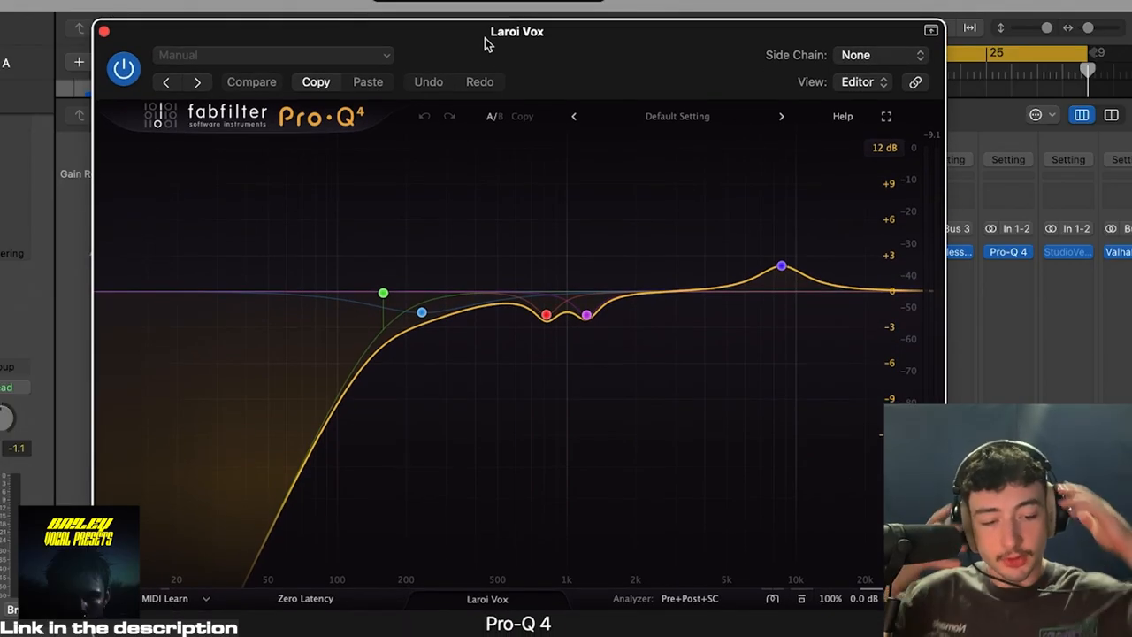
# Step: Examine the frequency, gain and Q of each band in Laroi Vox's first Pro-Q 4, and close the EQ
pyautogui.moveTo(380, 287)
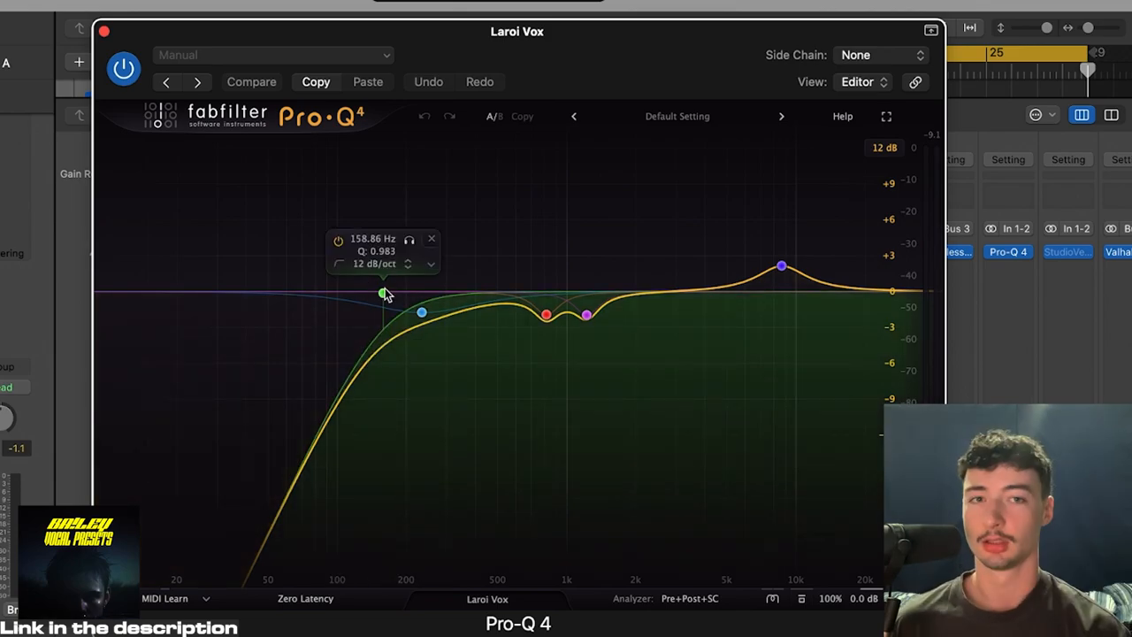
pyautogui.moveTo(425, 314)
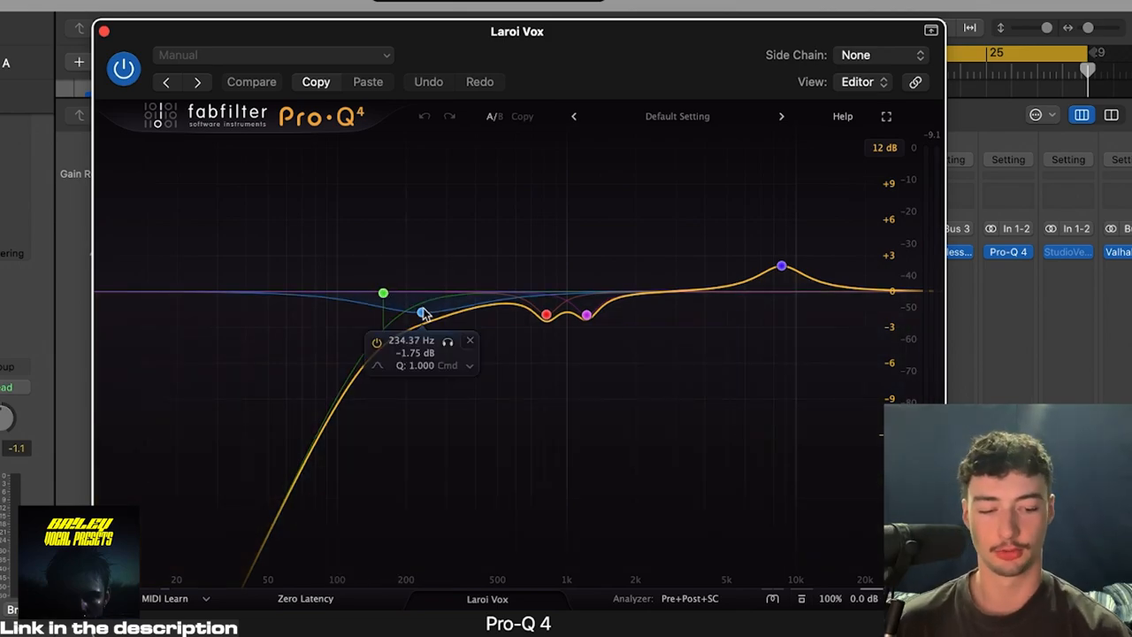
pyautogui.moveTo(557, 324)
pyautogui.moveTo(598, 318)
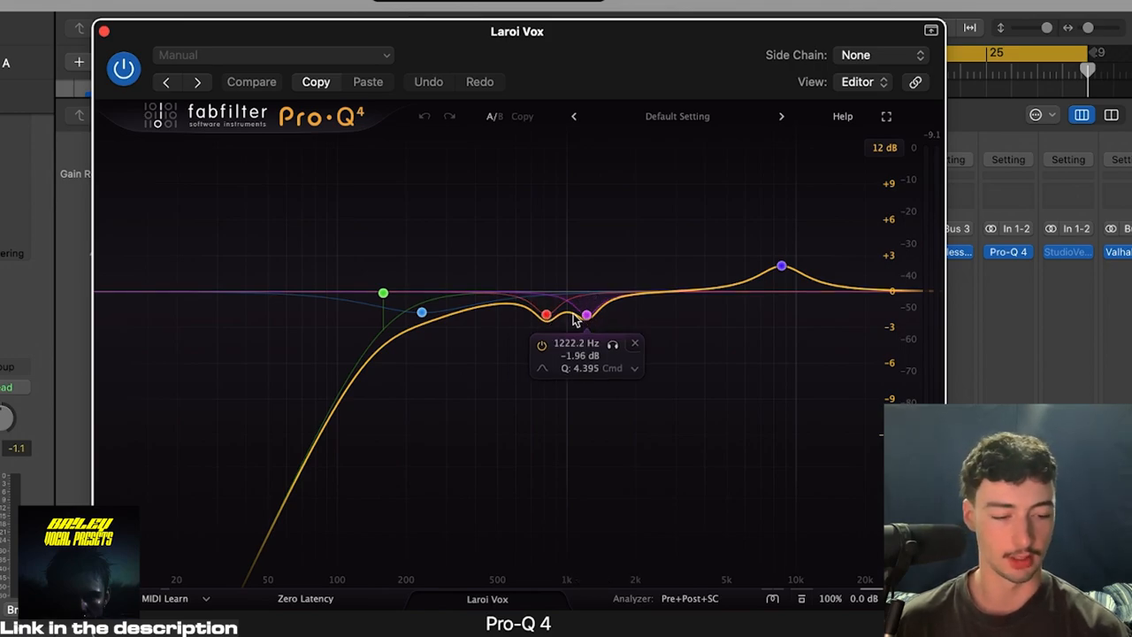
pyautogui.moveTo(842, 232)
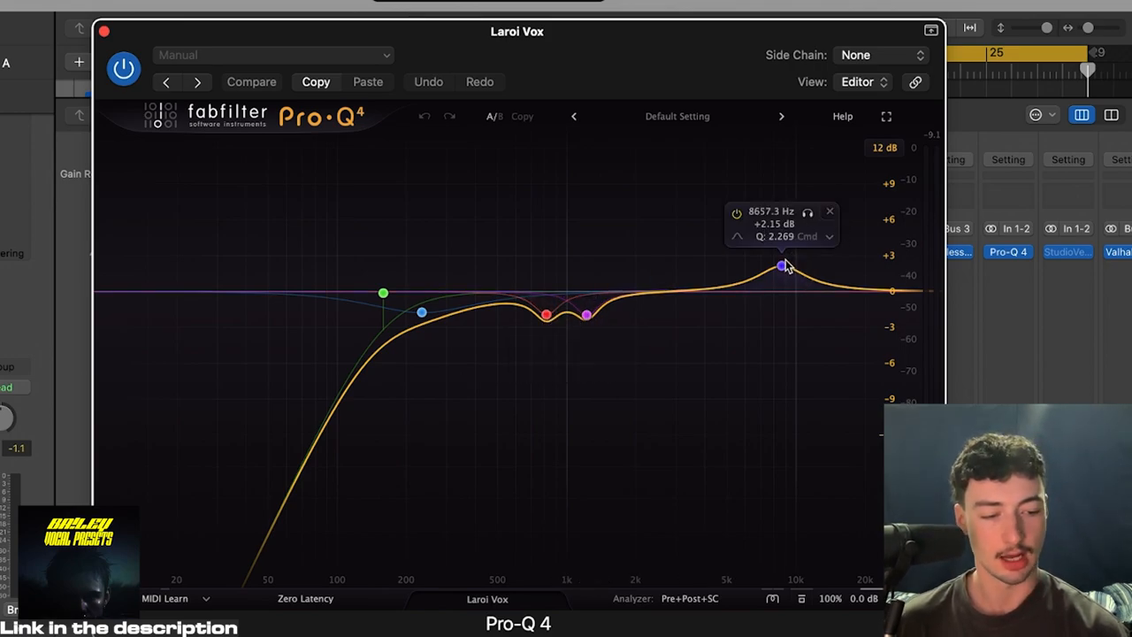
pyautogui.click(104, 33)
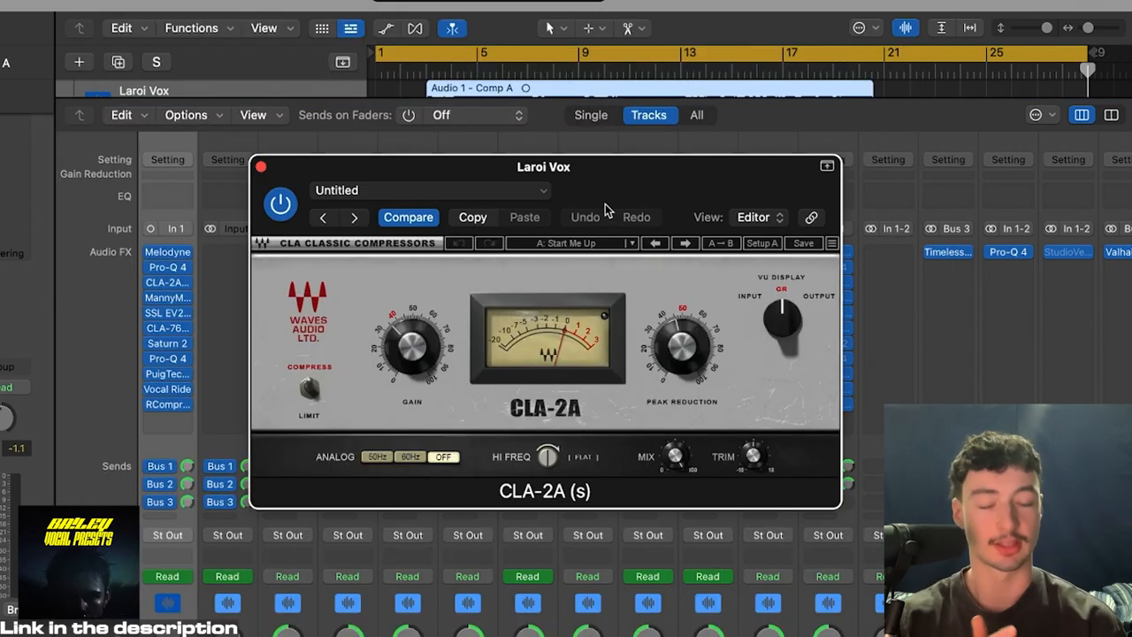
# Step: Bypass every Laroi Vox insert below the CLA-2A, from MannyM TripleD through the RCompressor
pyautogui.moveTo(151, 298); pyautogui.dragTo(148, 434)
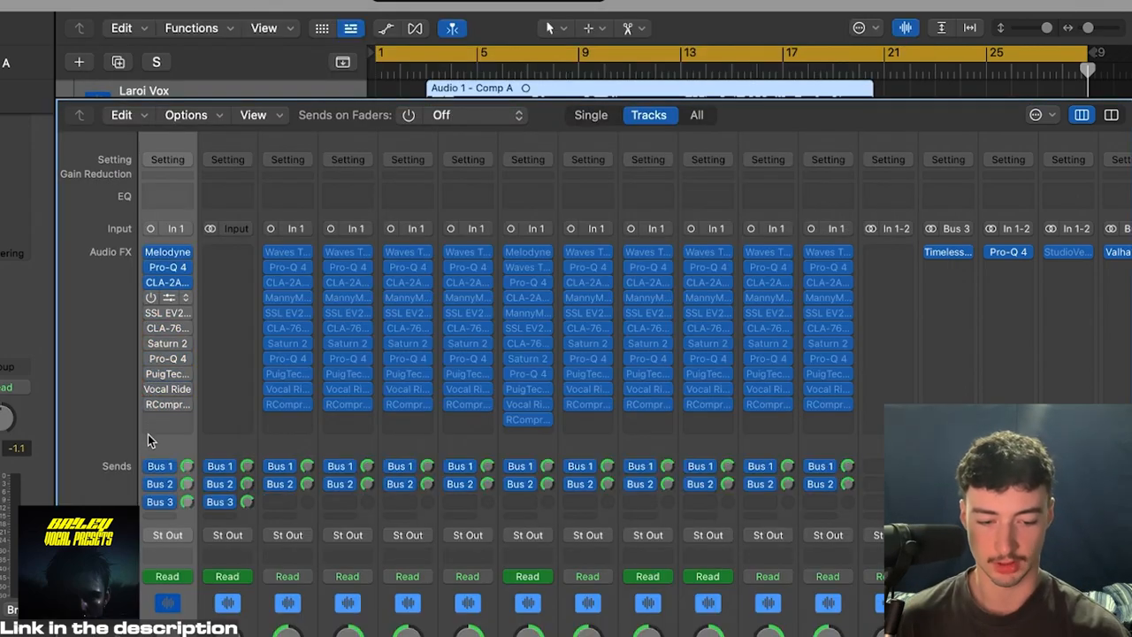
pyautogui.press('x')
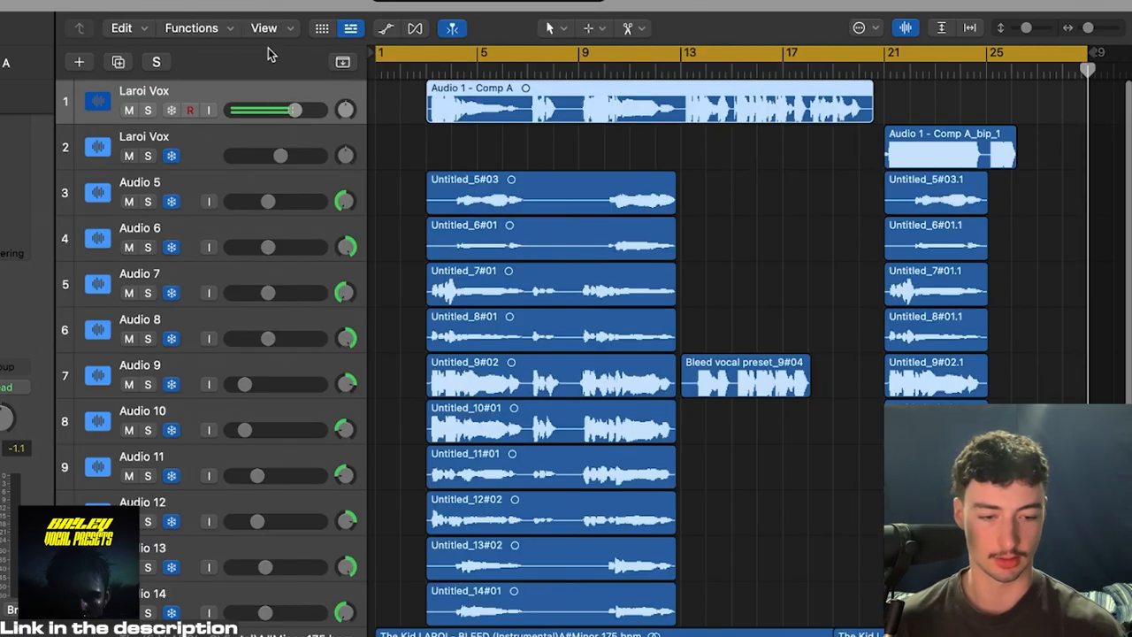
# Step: Solo the Laroi Vox track, cycle bars 3 to 21 and play the vocal with only the first inserts active
pyautogui.click(147, 111)
pyautogui.moveTo(1086, 53); pyautogui.dragTo(882, 53)
pyautogui.press('space')
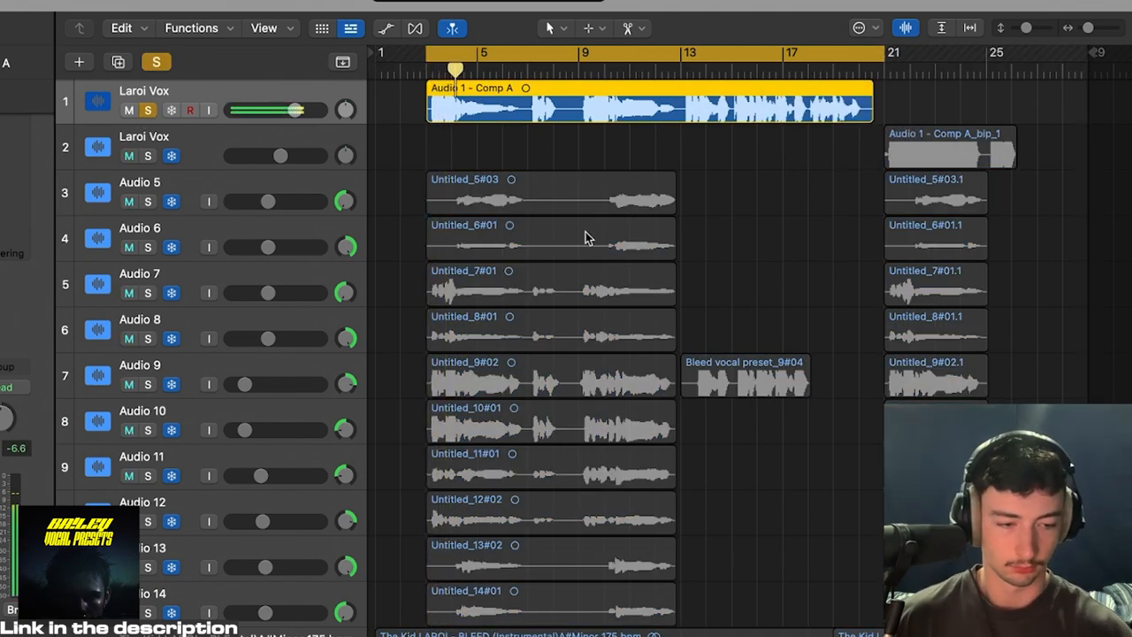
# Step: Re-enable MannyM TripleD on Laroi Vox, audition its de-boxing, de-harshing and de-essing on the soloed vocal, and close it
pyautogui.press('x')
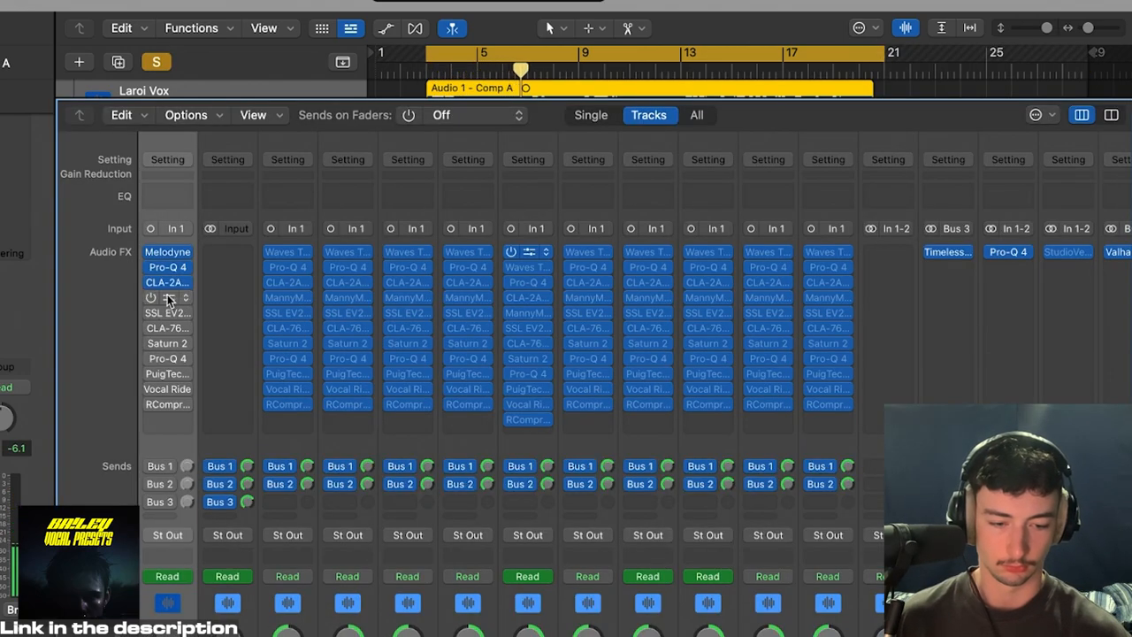
pyautogui.moveTo(162, 301)
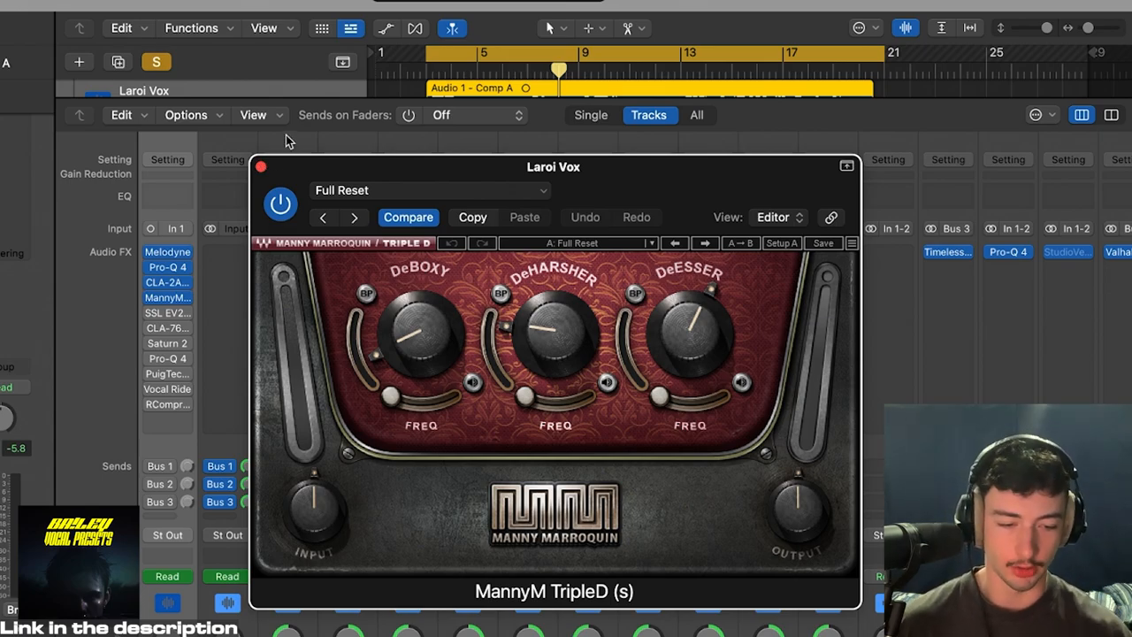
pyautogui.press('space')
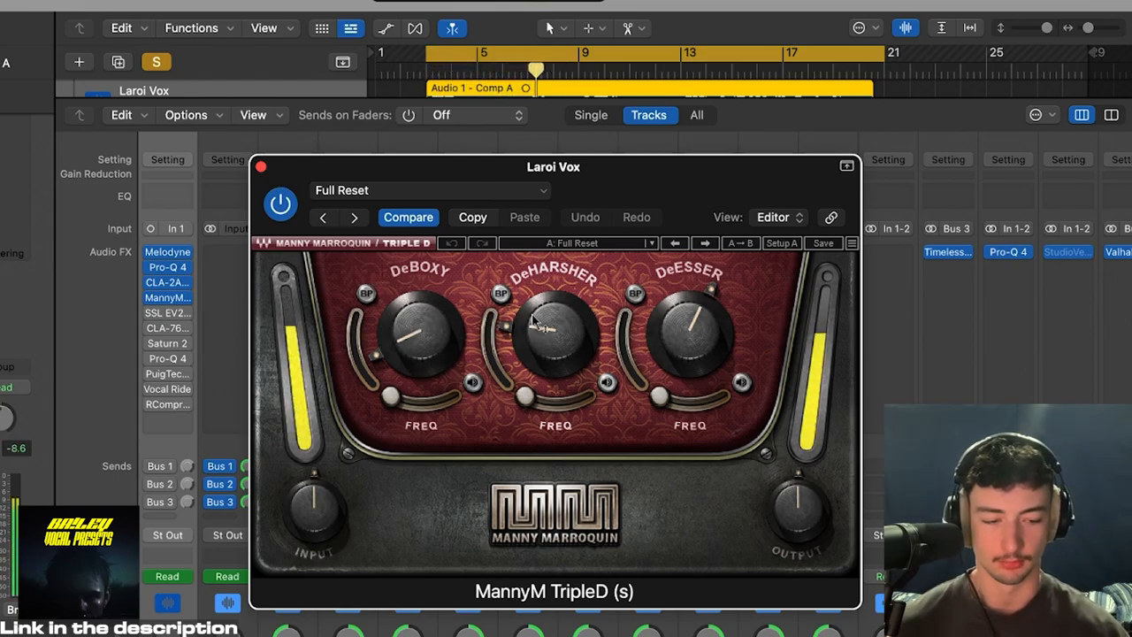
pyautogui.click(261, 167)
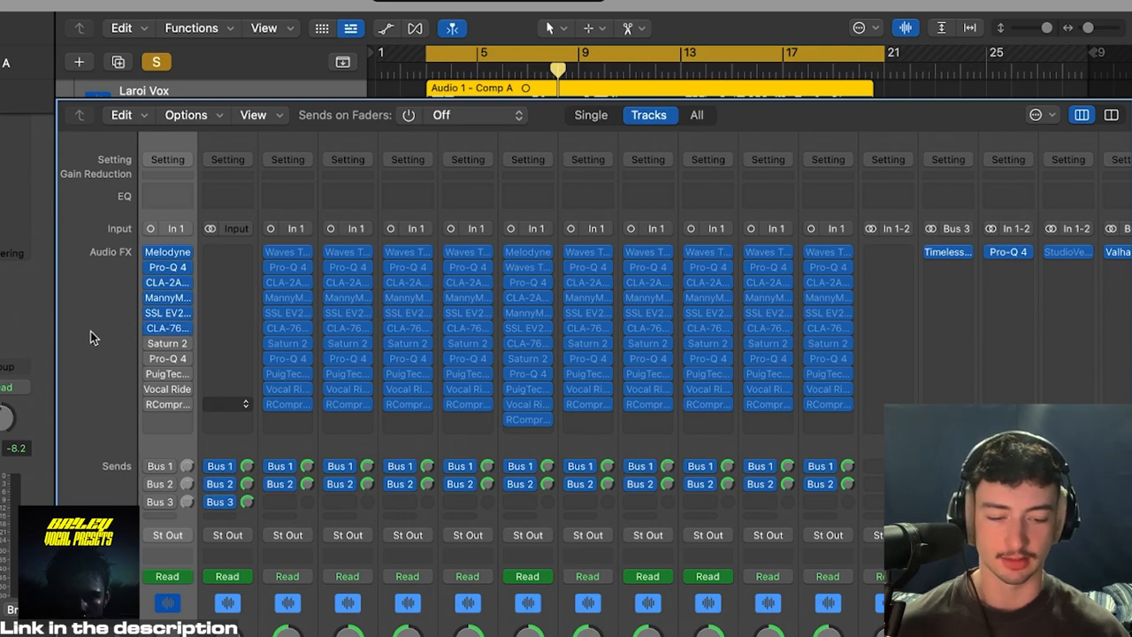
# Step: Re-enable Saturn 2 on Laroi Vox and examine its Gentle Saturation style, mix and drive settings
pyautogui.click(150, 329)
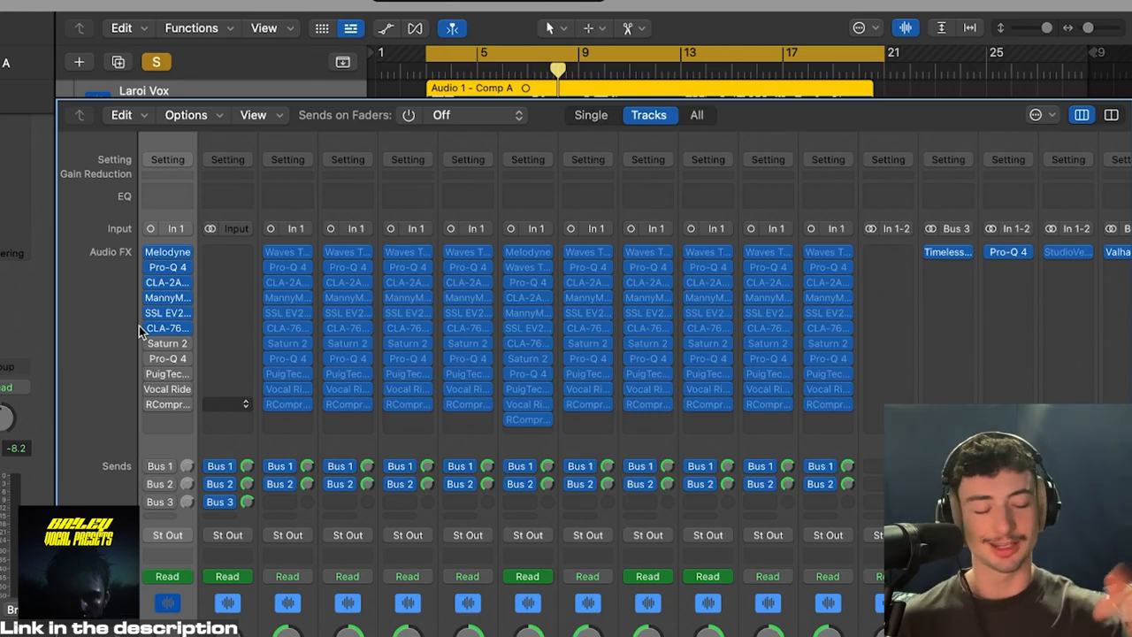
pyautogui.click(152, 342)
pyautogui.click(167, 343)
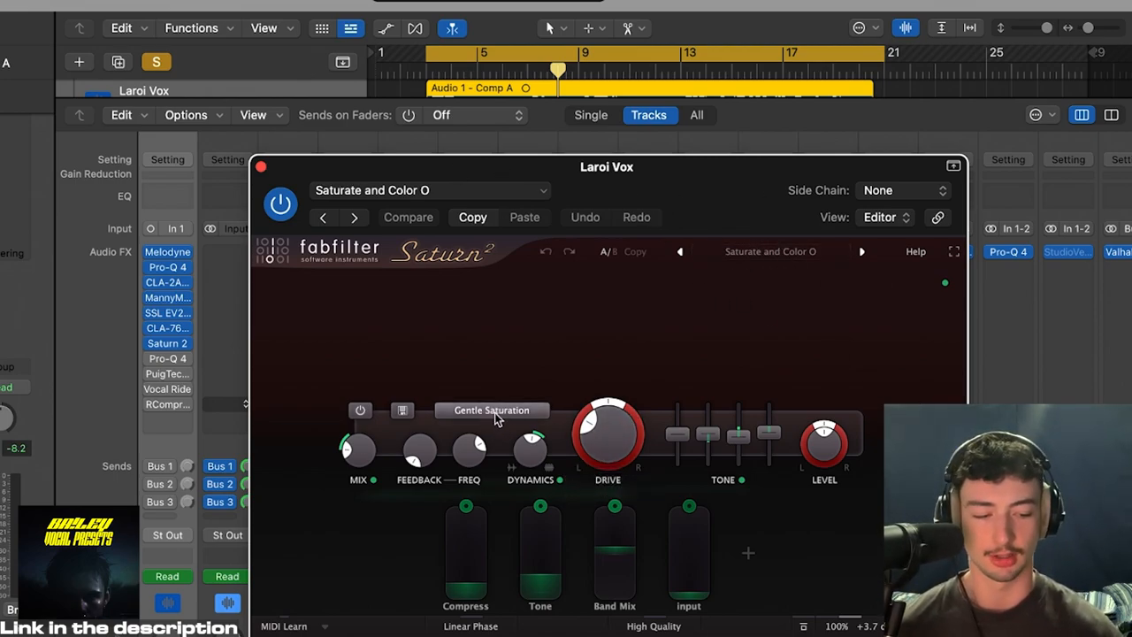
pyautogui.moveTo(496, 417)
pyautogui.moveTo(352, 452)
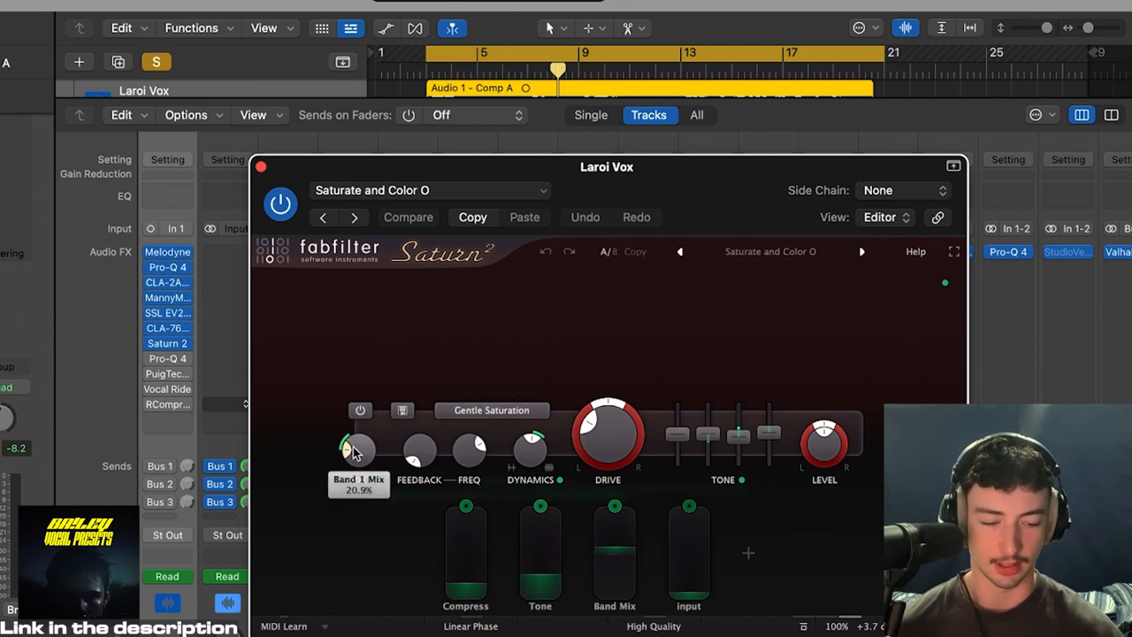
pyautogui.moveTo(617, 441)
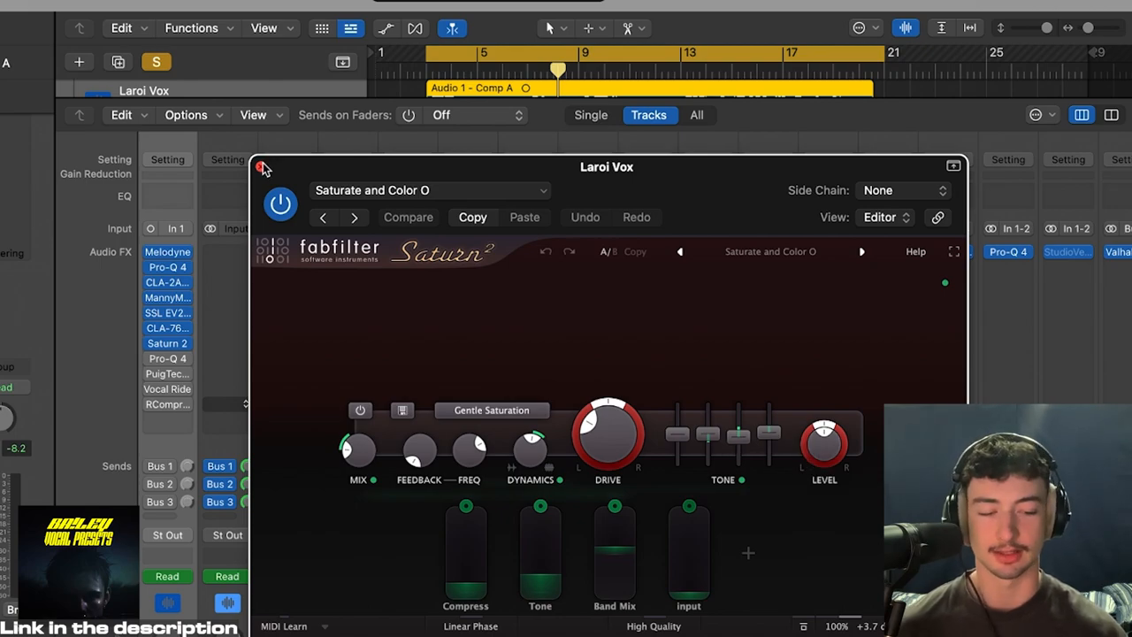
# Step: Audition Saturn 2 on the soloed vocal with the cycle starting at bar 9, and close the plug-in
pyautogui.press('space')
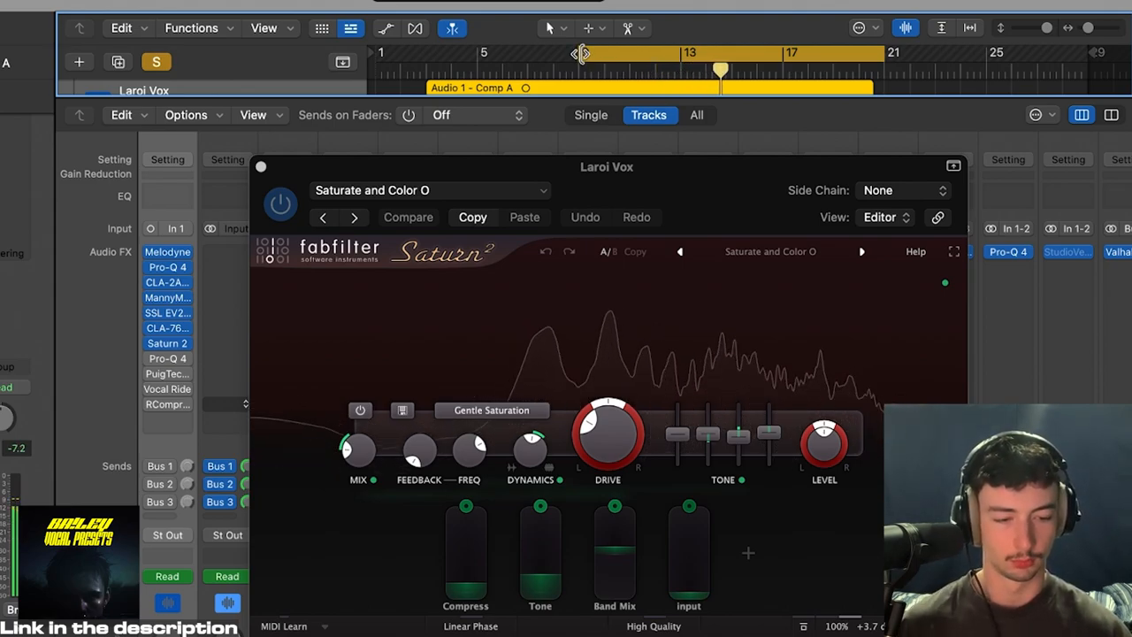
pyautogui.press('space')
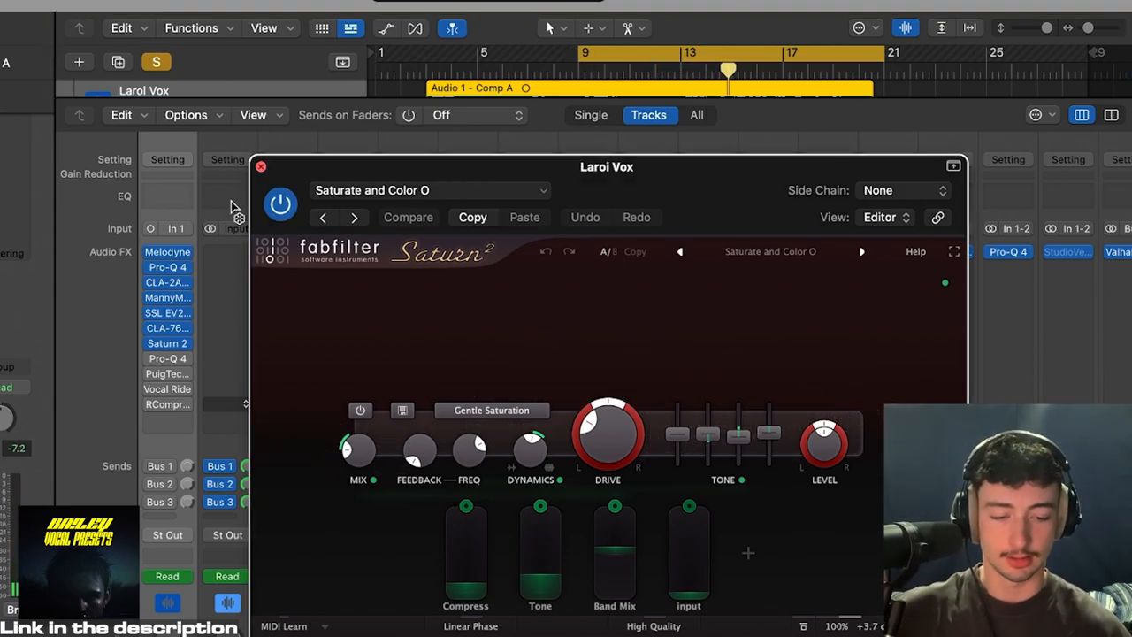
pyautogui.click(263, 167)
# Step: Re-enable the second Pro-Q 4 on Laroi Vox, inspect its bands and audition the EQ on the soloed vocal
pyautogui.moveTo(180, 361)
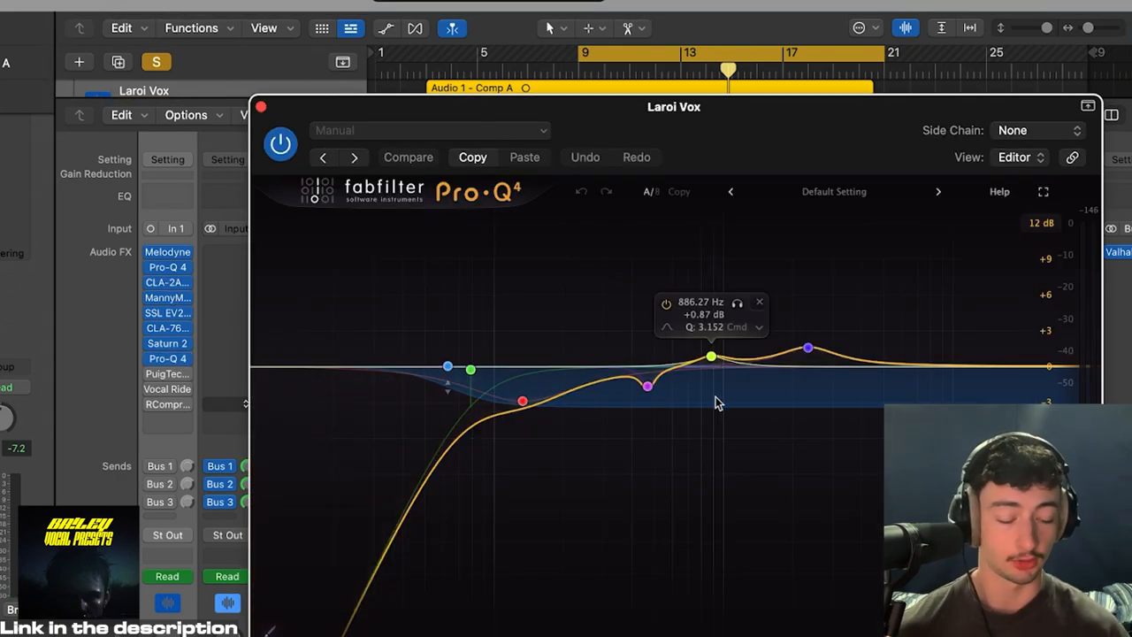
pyautogui.rightClick(909, 362)
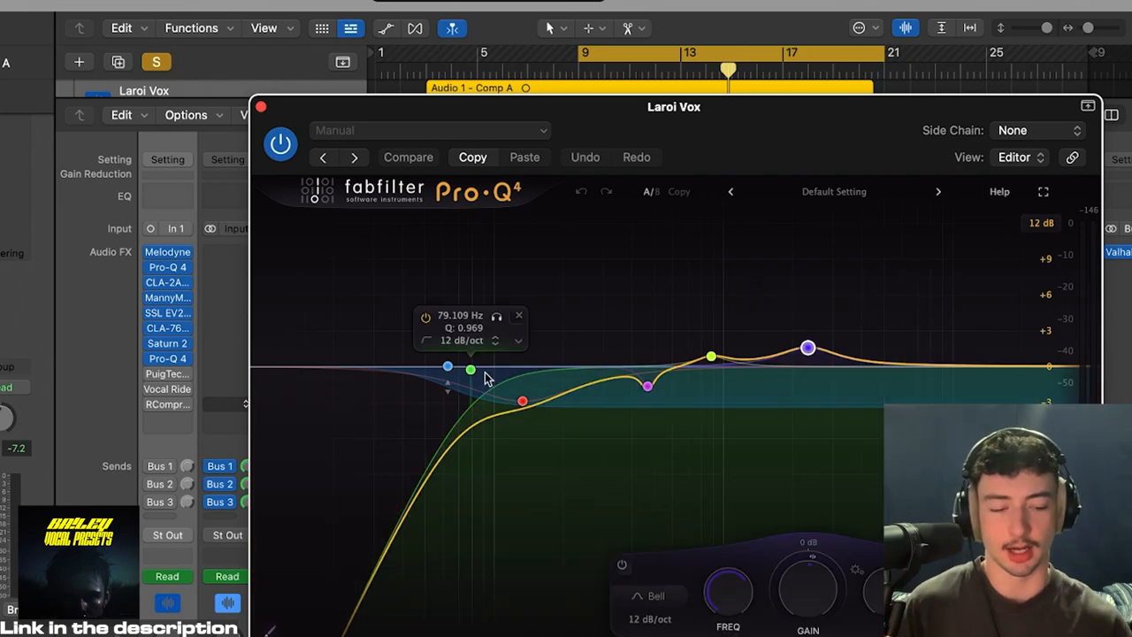
pyautogui.press('space')
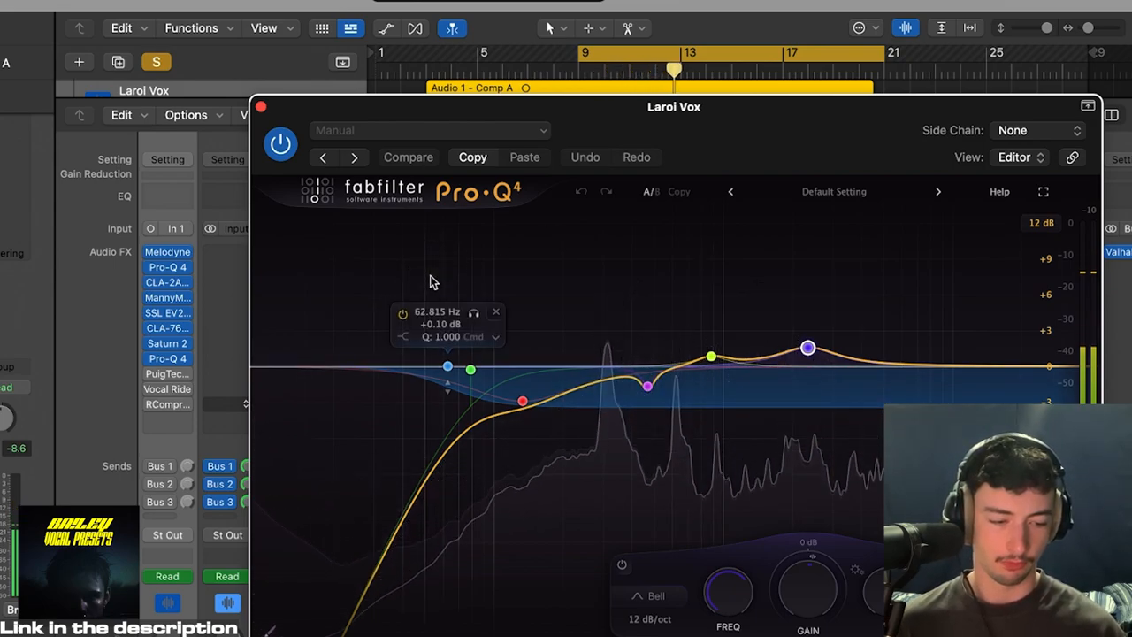
pyautogui.press('space')
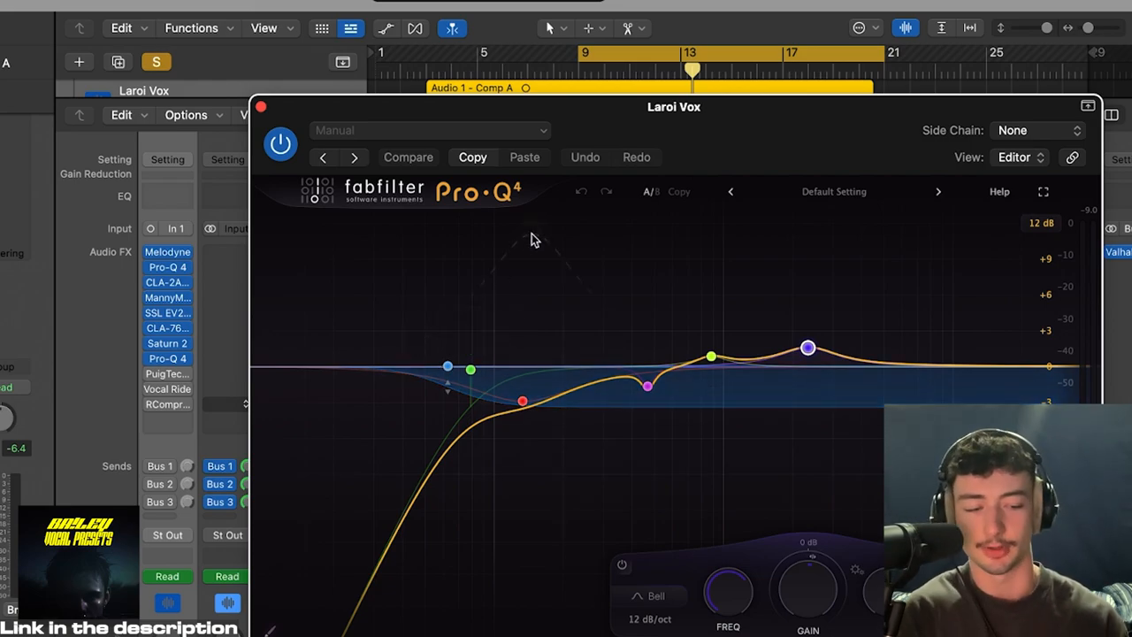
# Step: Re-enable the PuigTec EQ, Vocal Rider and RCompressor inserts on Laroi Vox and play the vocal through the complete chain
pyautogui.press('space')
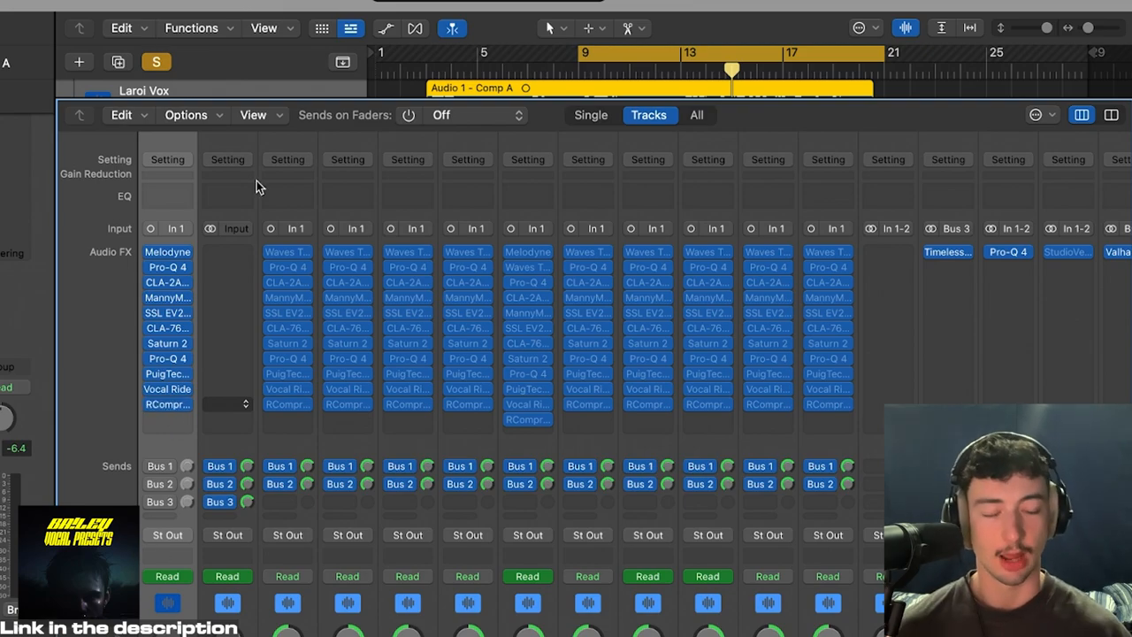
pyautogui.press('x')
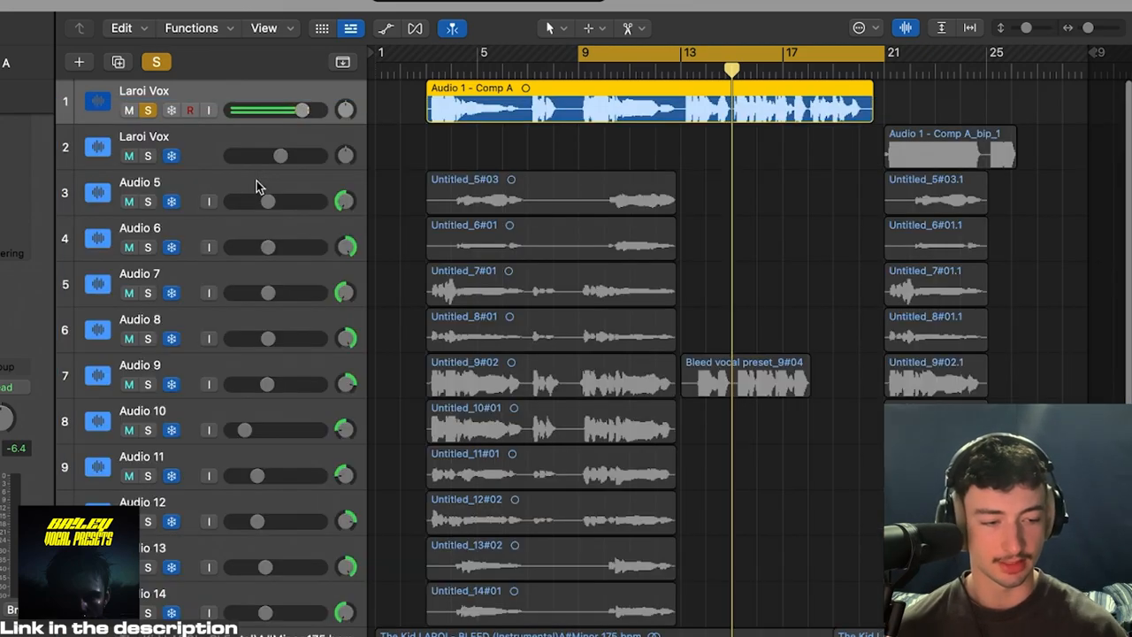
pyautogui.press('space')
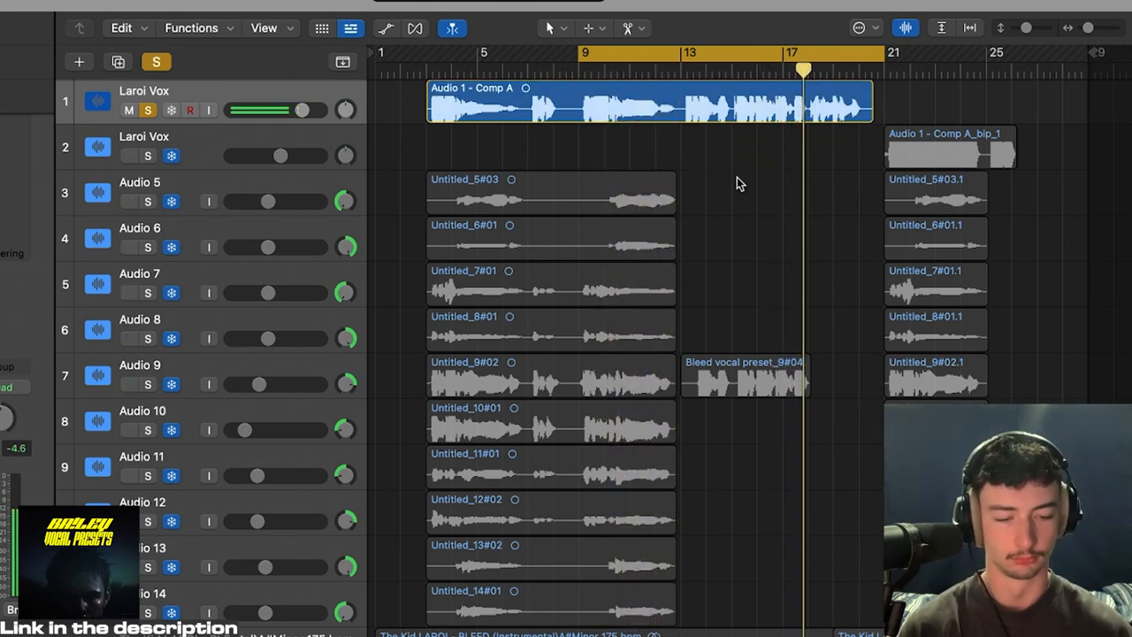
# Step: Turn on Laroi Vox's Bus 1 send, audition the ValhallaVintageVerb Dirty Hall reverb on Aux 1, and close it
pyautogui.press('x')
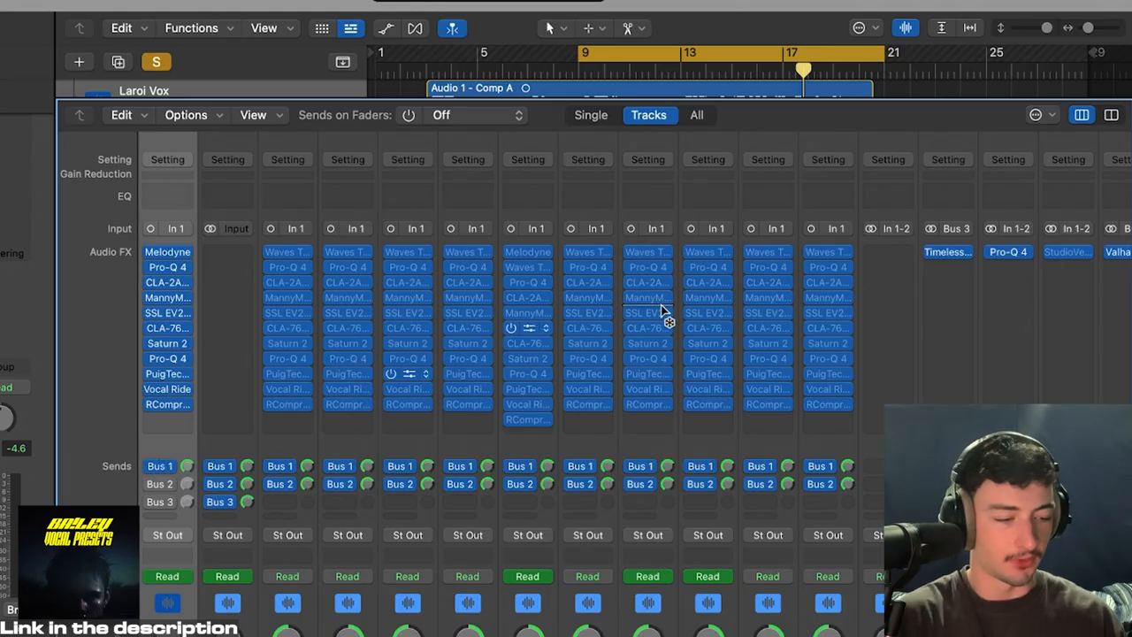
pyautogui.hscroll(5, 663, 313)
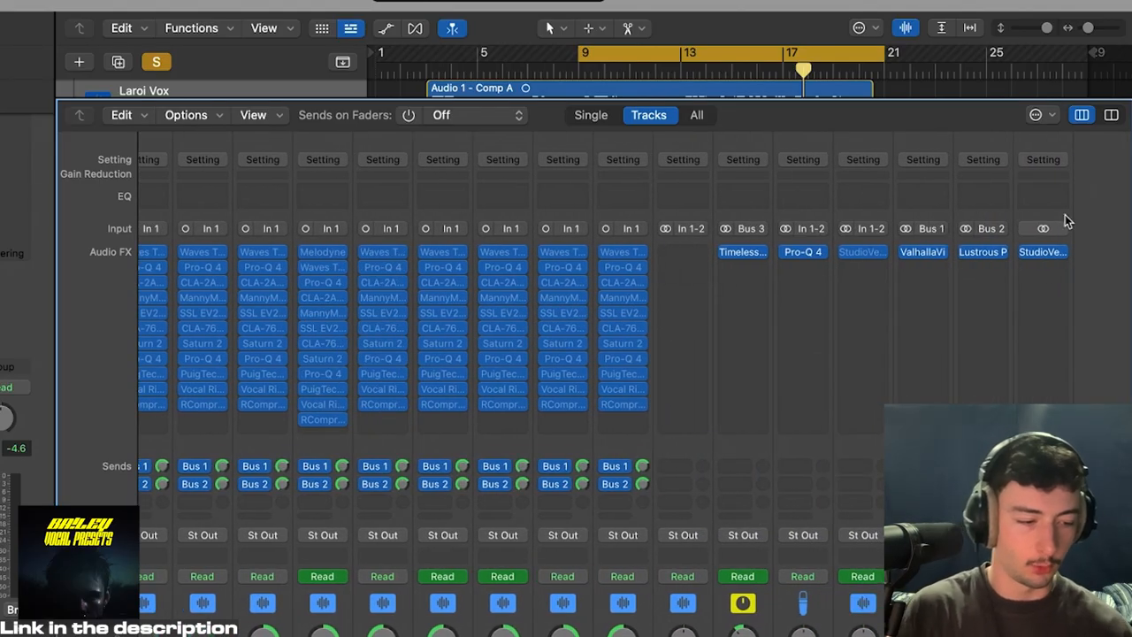
pyautogui.click(925, 254)
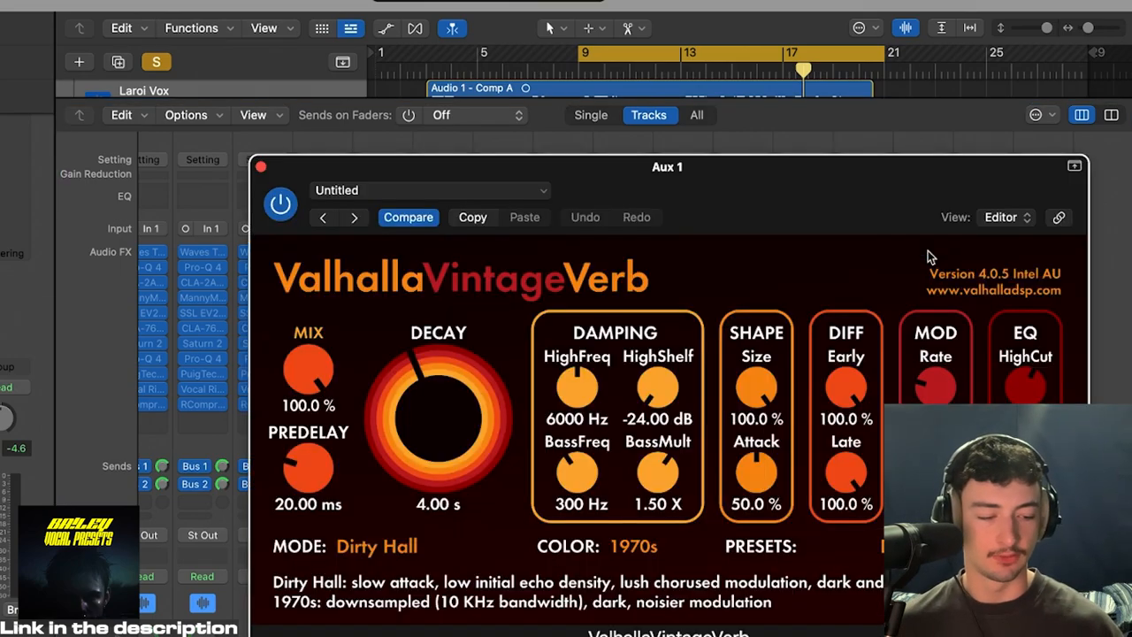
pyautogui.moveTo(767, 230); pyautogui.dragTo(709, 182)
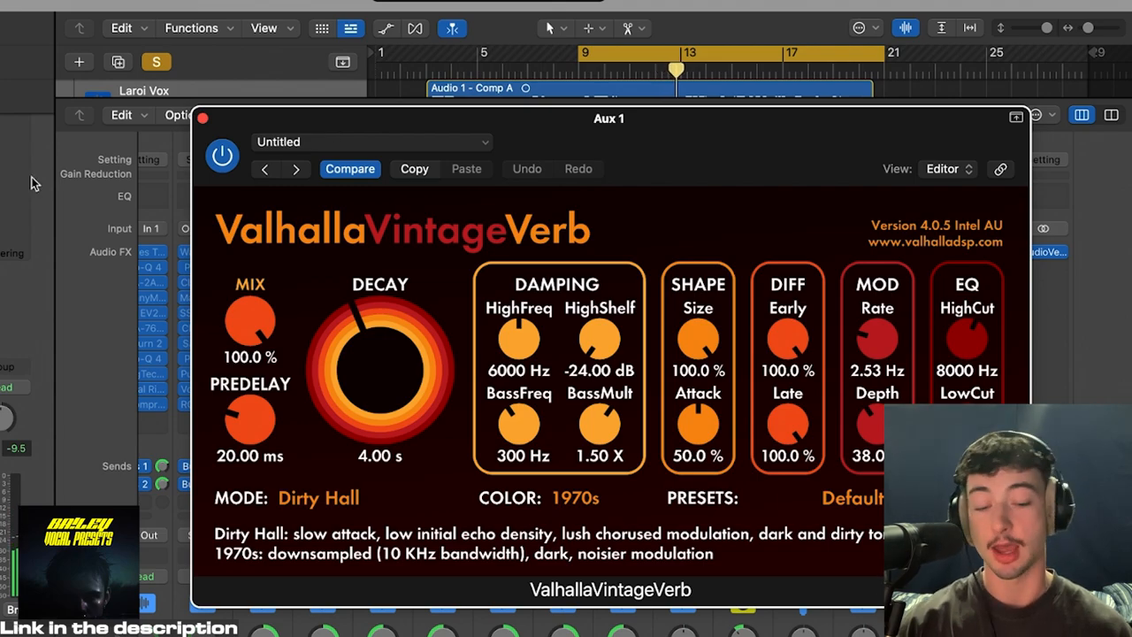
pyautogui.click(202, 119)
pyautogui.scroll(-1, 96, 453)
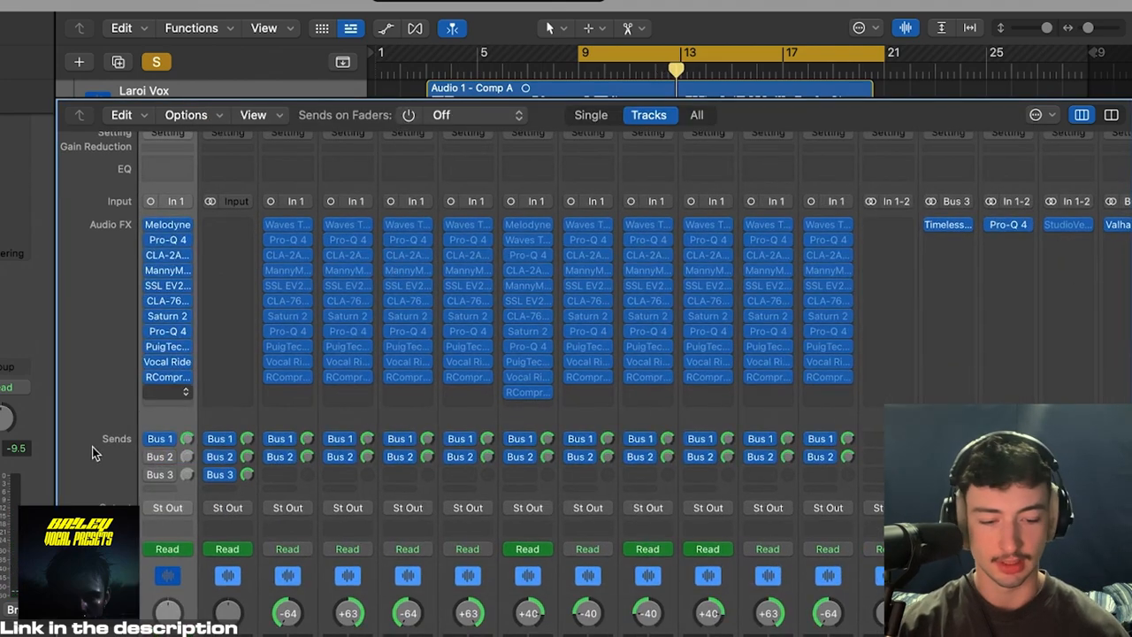
# Step: Open the Lustrous Plates reverb on Aux 2, inspect its Rhodium Plate settings, and close the plug-in
pyautogui.hscroll(5, 539, 392)
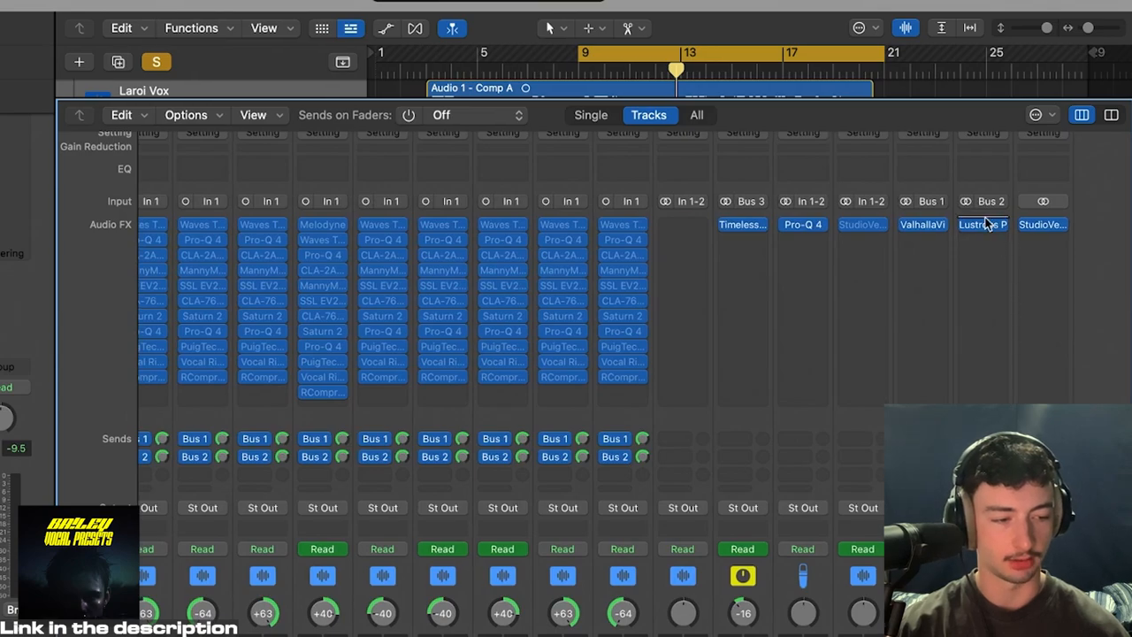
pyautogui.click(985, 226)
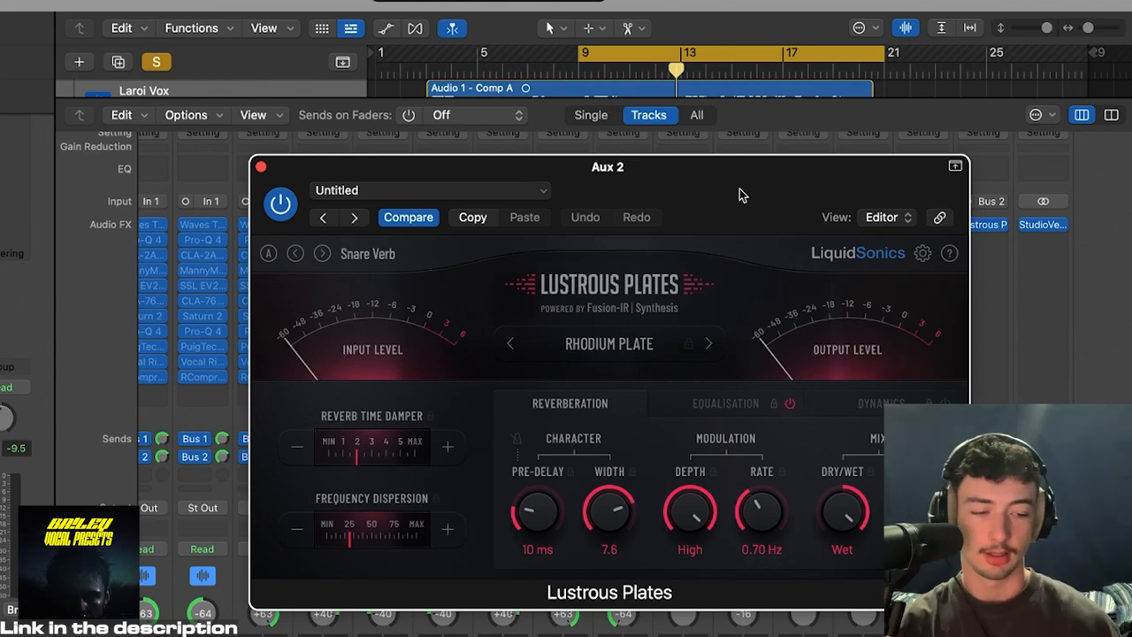
pyautogui.click(261, 167)
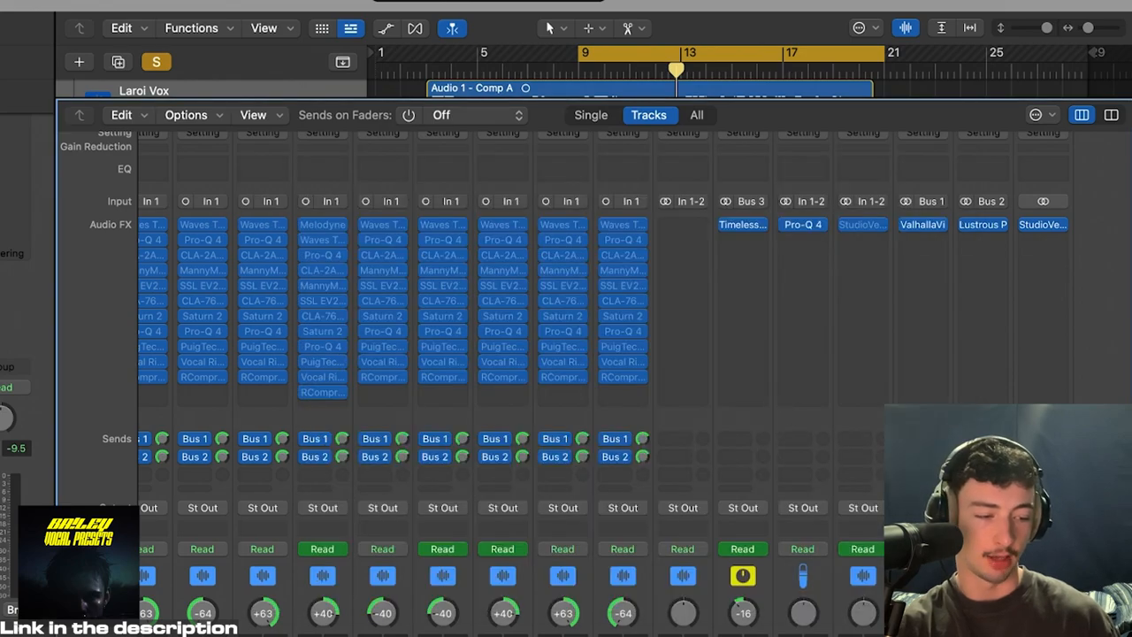
pyautogui.scroll(-5, 993, 231)
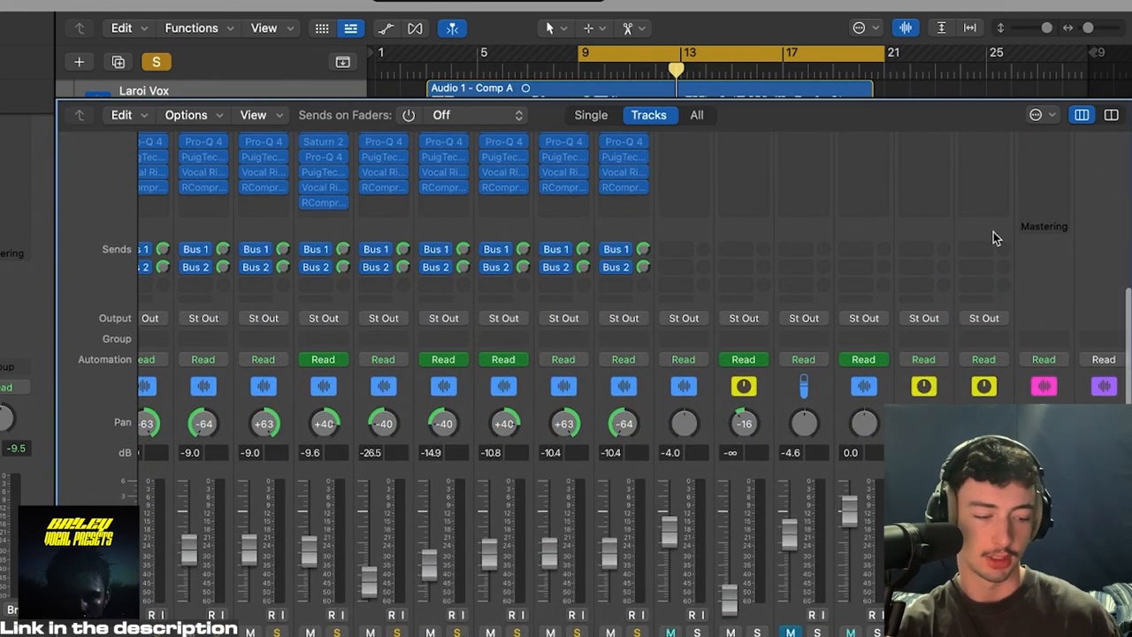
pyautogui.scroll(6, 993, 232)
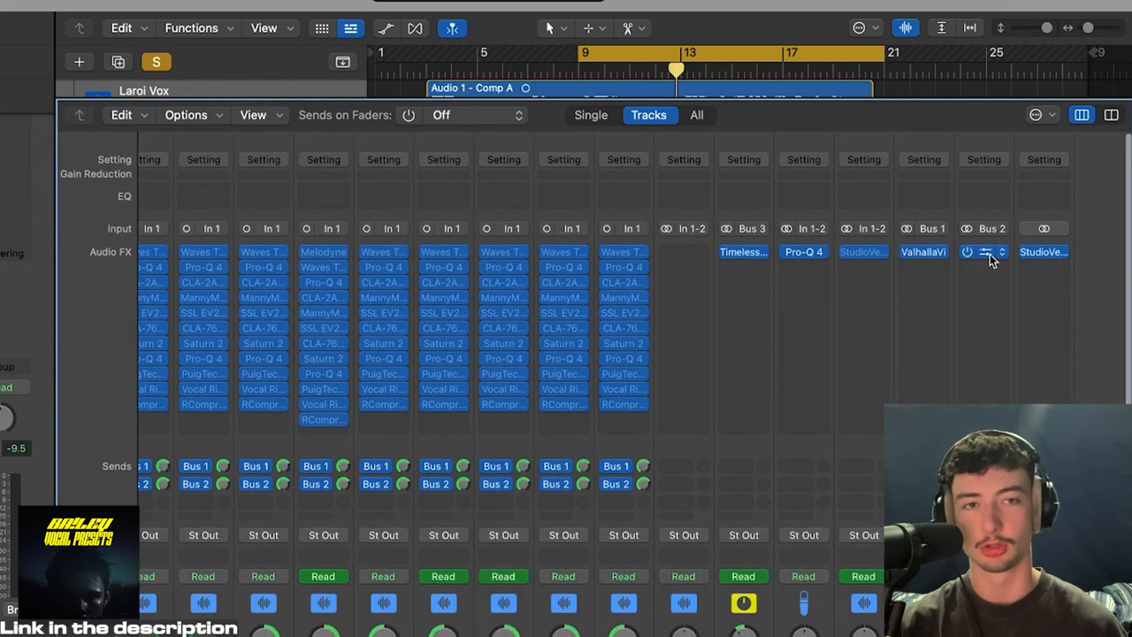
# Step: Turn on Laroi Vox's Bus 2 send and audition the Lustrous Plates reverb on Aux 2 with the soloed vocal
pyautogui.click(989, 254)
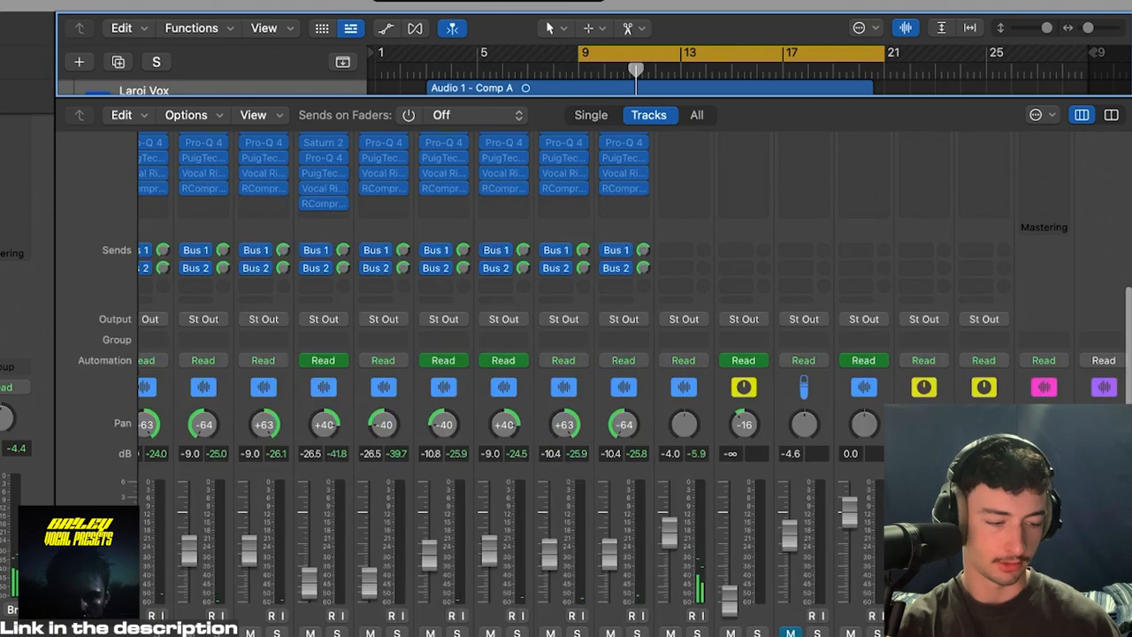
pyautogui.click(998, 633)
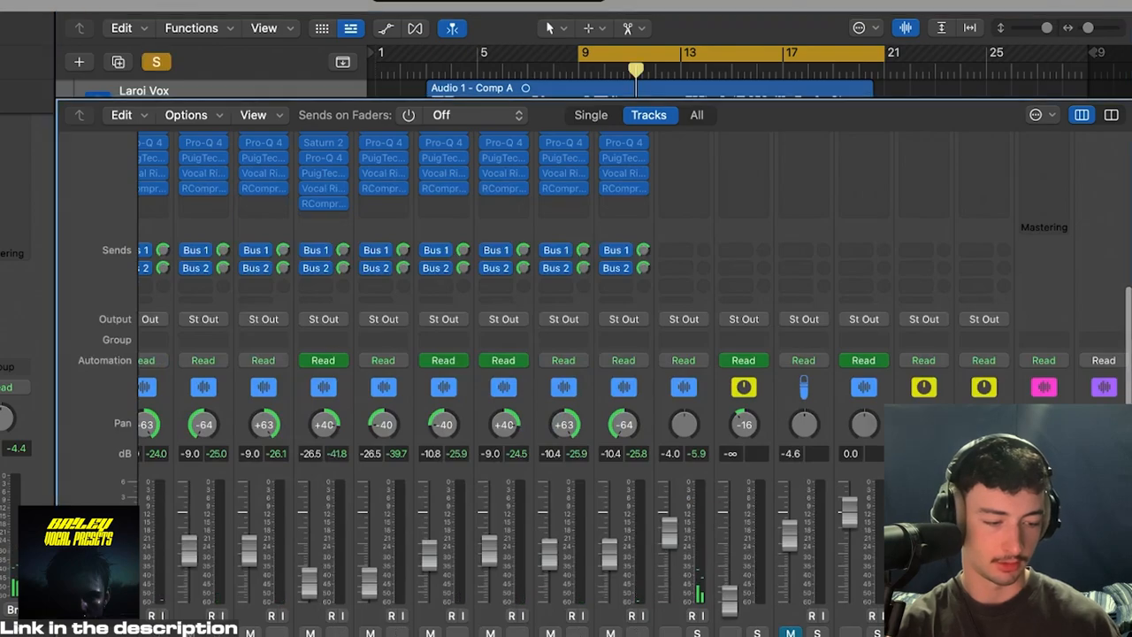
pyautogui.press('space')
pyautogui.scroll(5, 999, 268)
pyautogui.scroll(1, 999, 265)
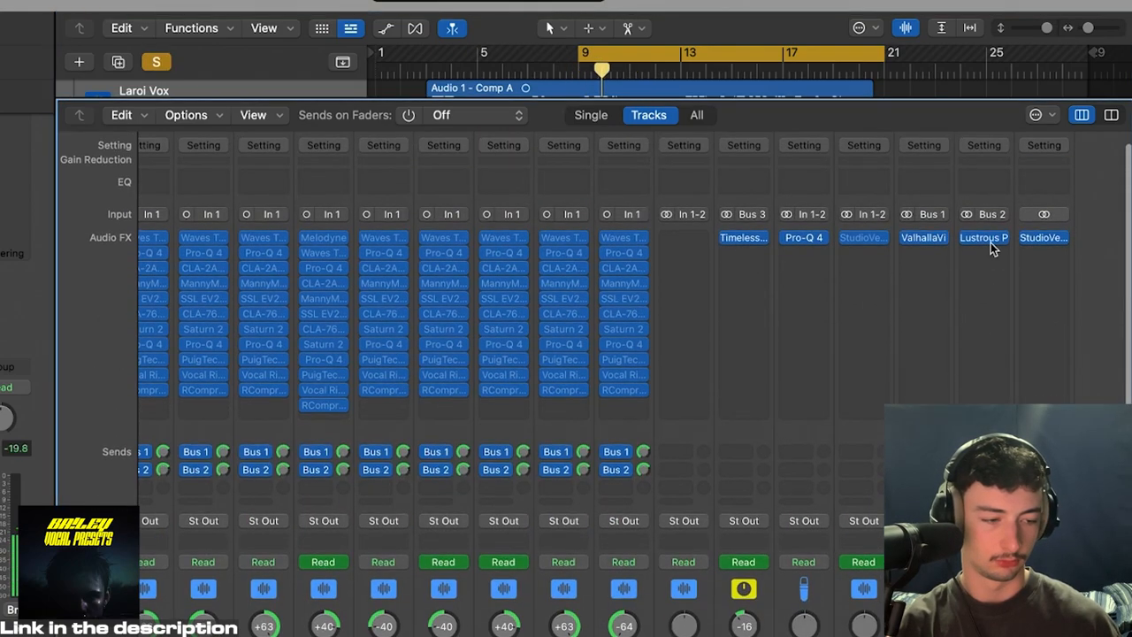
pyautogui.click(984, 239)
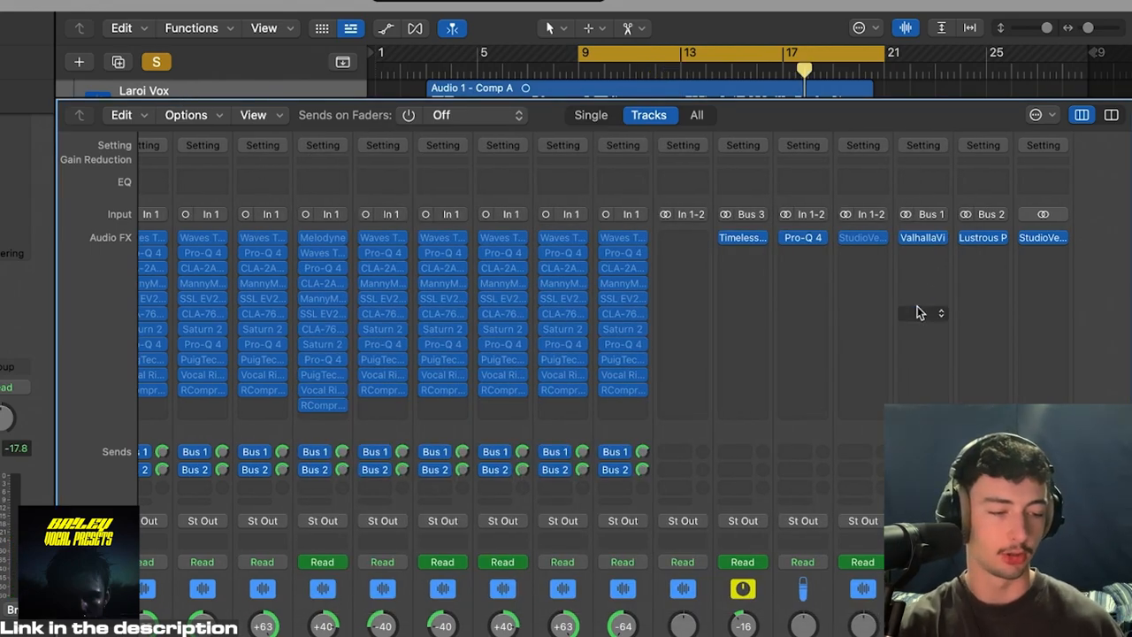
# Step: Open Timeless 3 on Aux 3 and examine its filter bands and the delay's note-sync options
pyautogui.hscroll(-5, 759, 313)
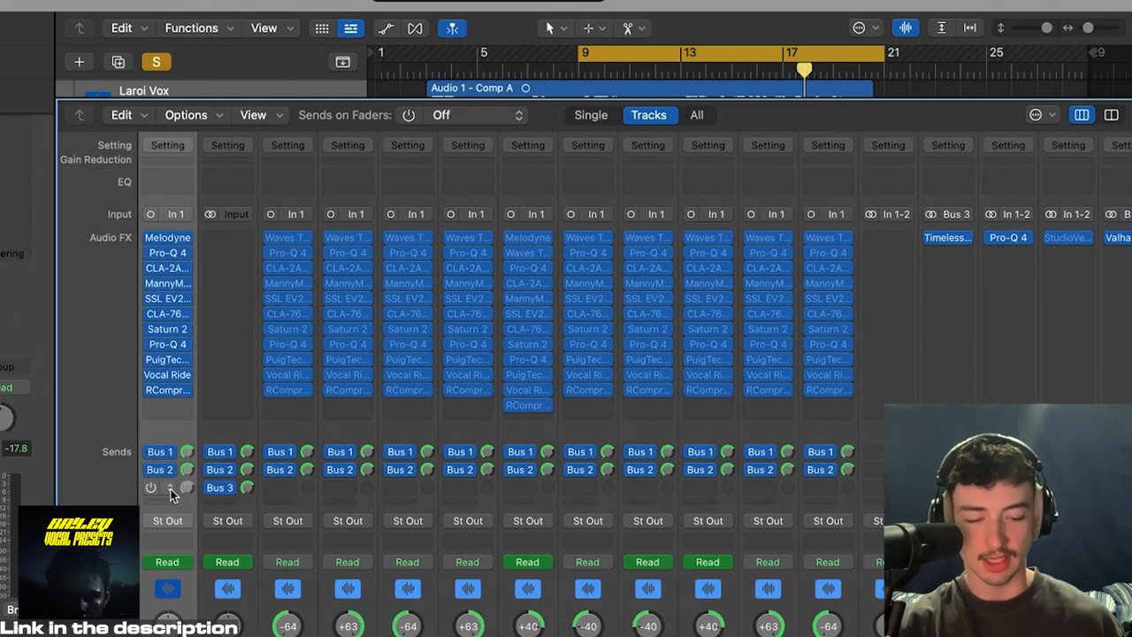
pyautogui.hscroll(5, 947, 196)
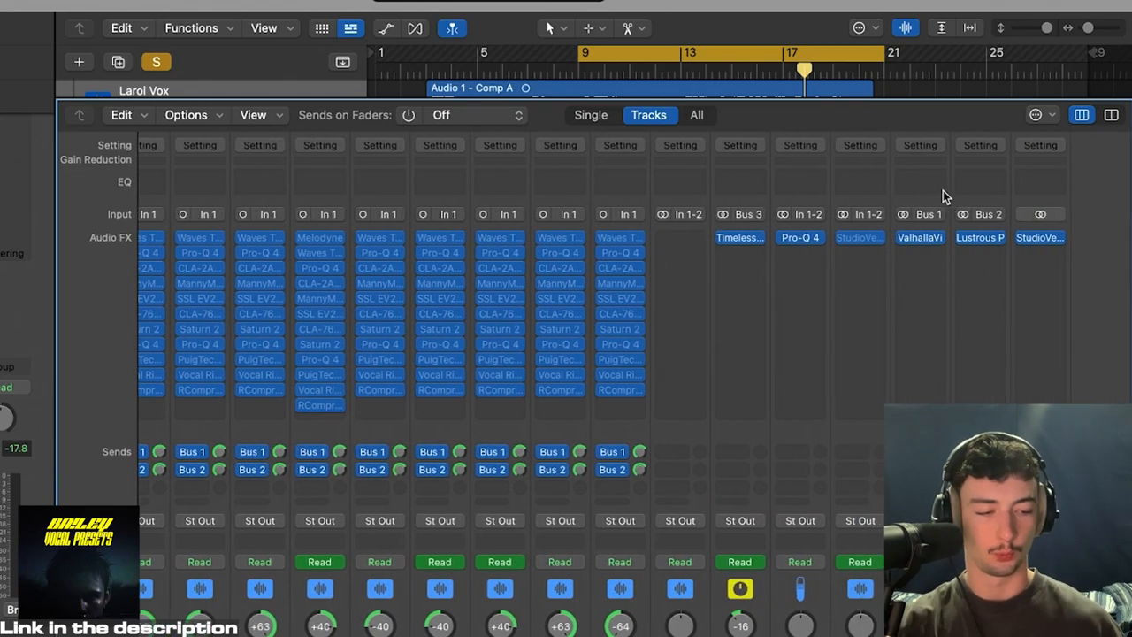
pyautogui.click(743, 237)
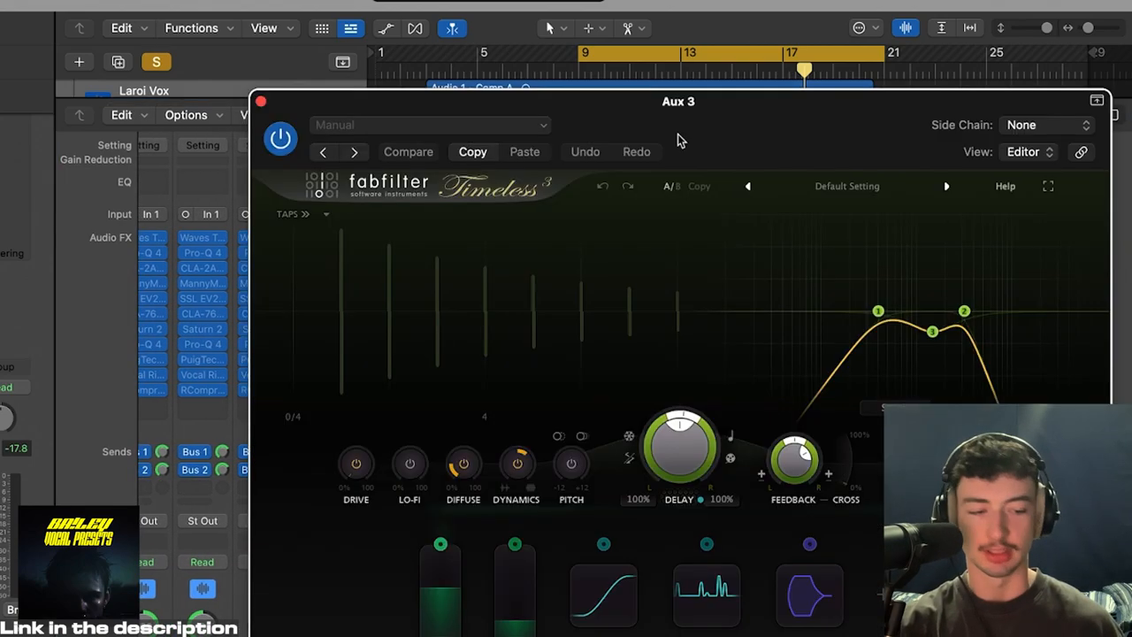
pyautogui.moveTo(1005, 354)
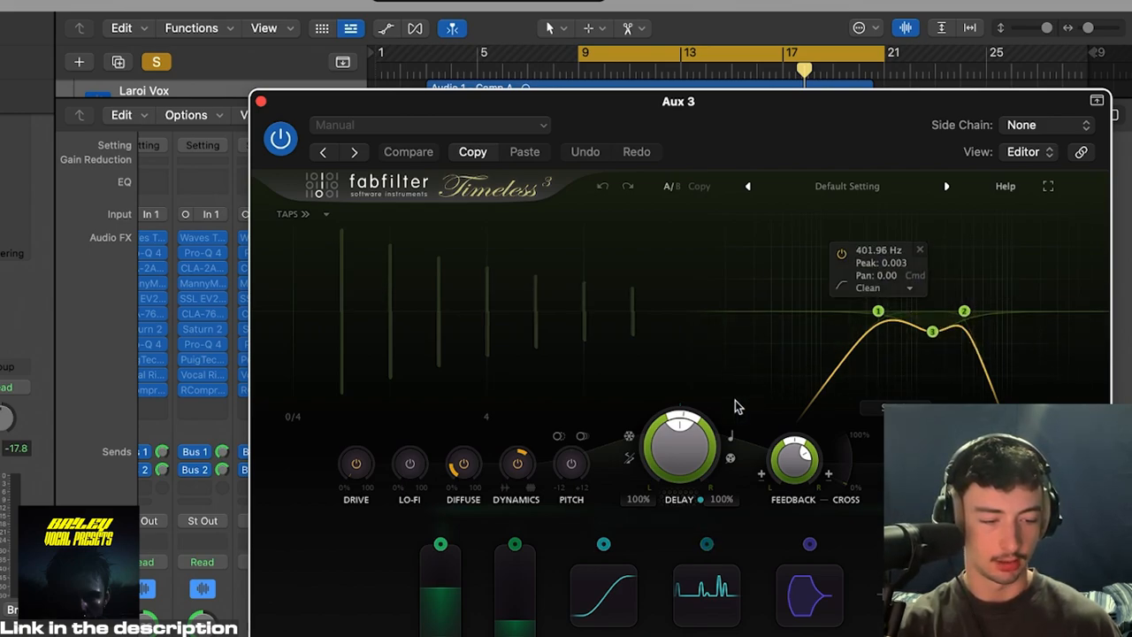
pyautogui.click(733, 434)
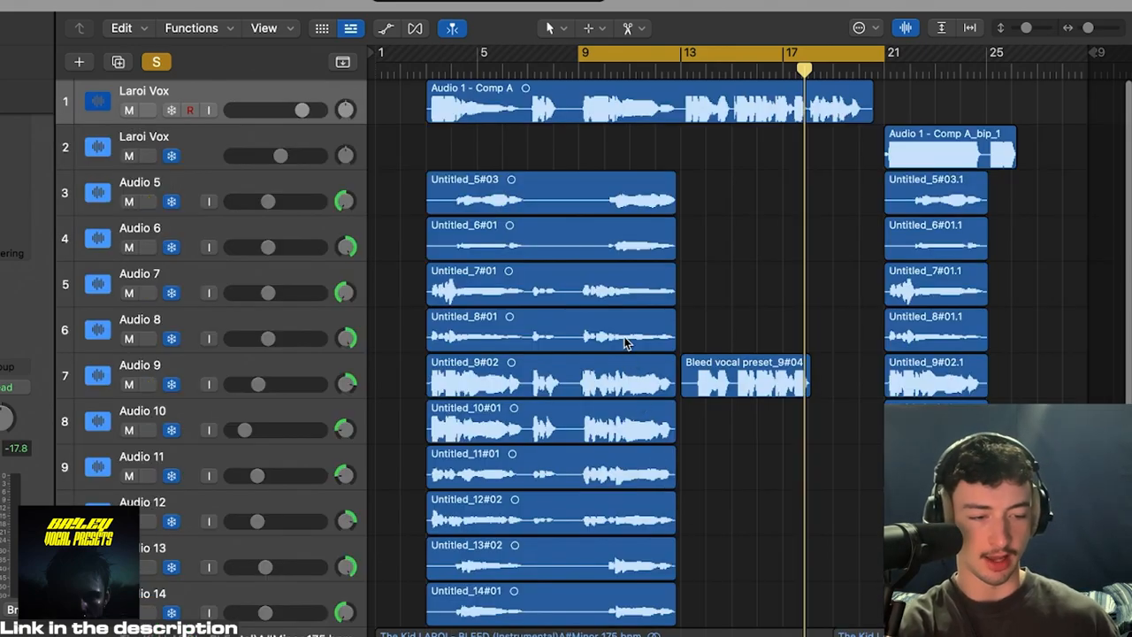
# Step: Return to the arrangement and rename the Aux 3 track as delay
pyautogui.press('a')
pyautogui.press('a')
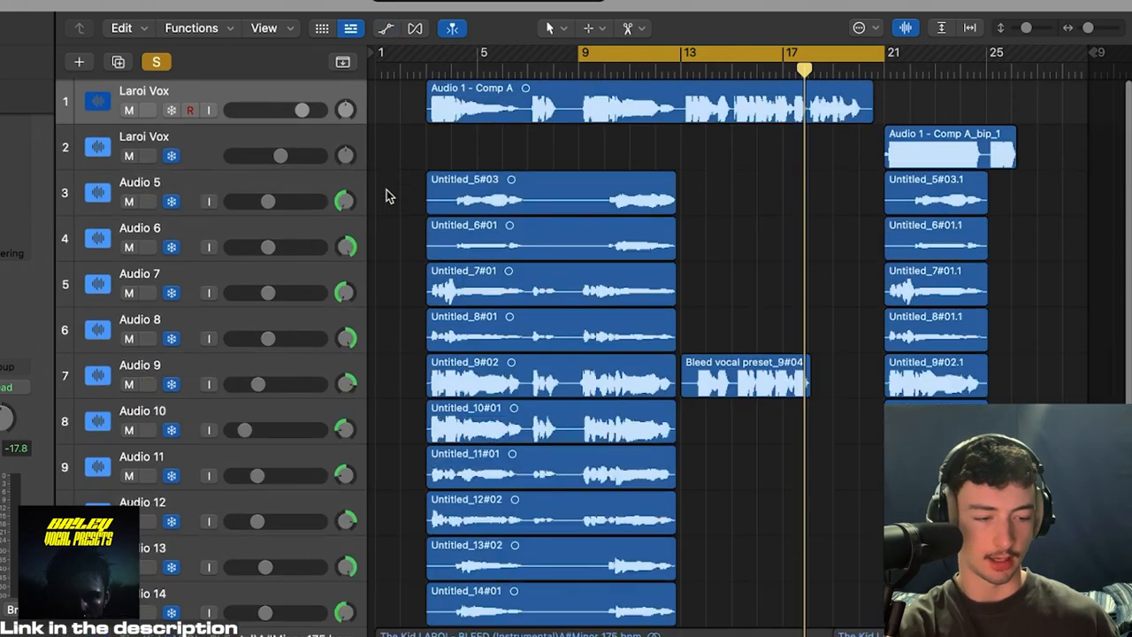
pyautogui.scroll(-5, 389, 195)
pyautogui.click(203, 466)
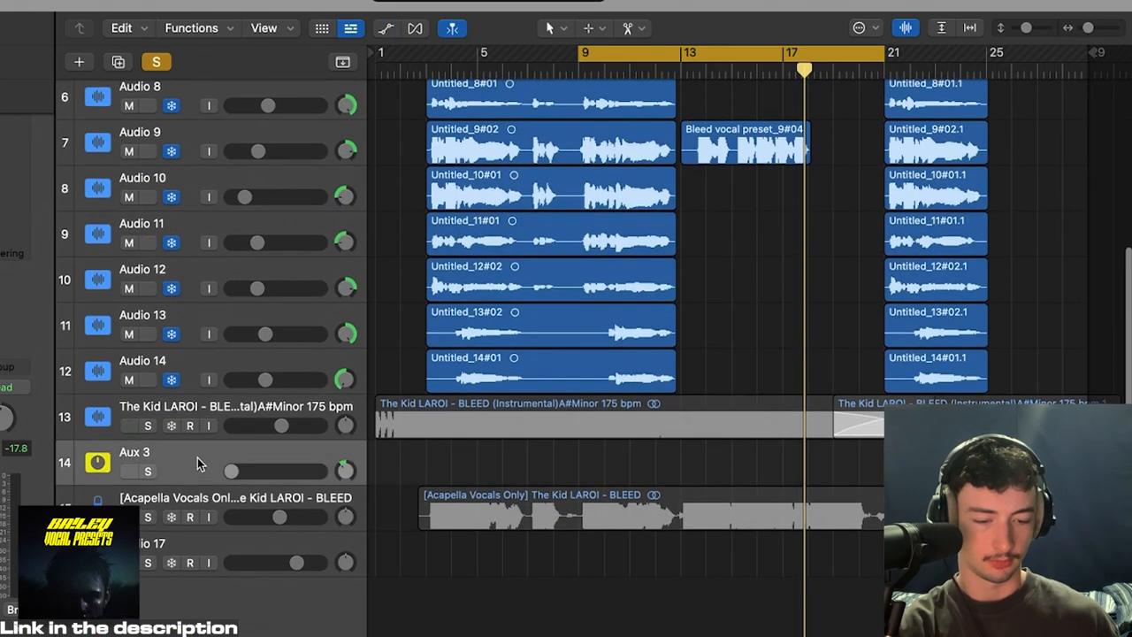
pyautogui.doubleClick(135, 454)
pyautogui.write('delay')
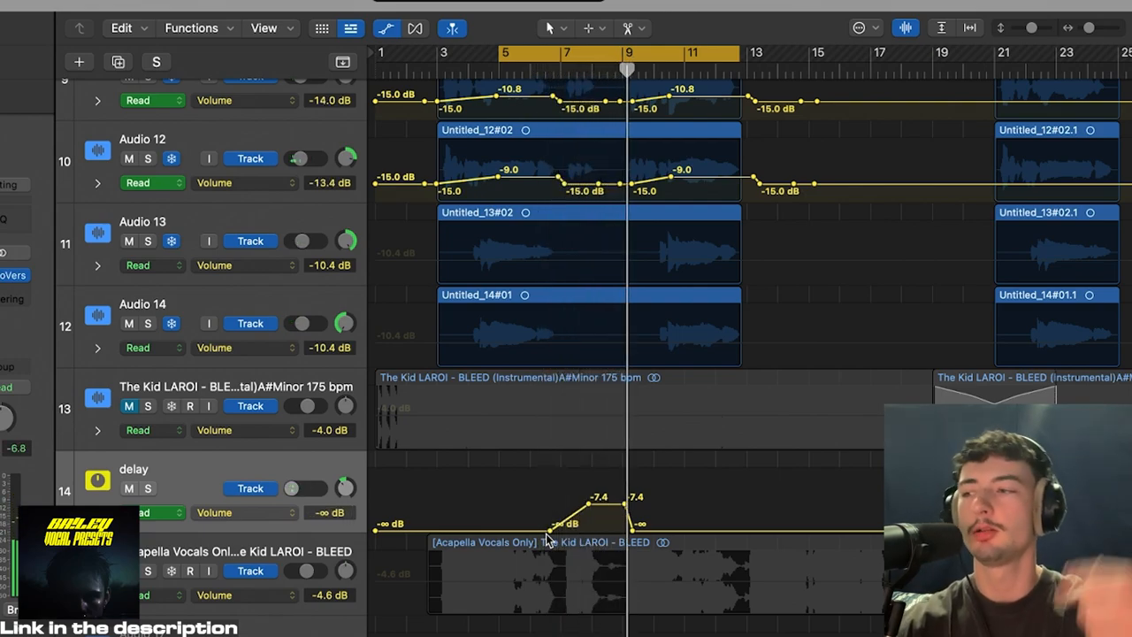
# Step: Shift the cycle range to about bars 18 to 25 and audition the delay track's volume automation there
pyautogui.scroll(-5, 791, 73)
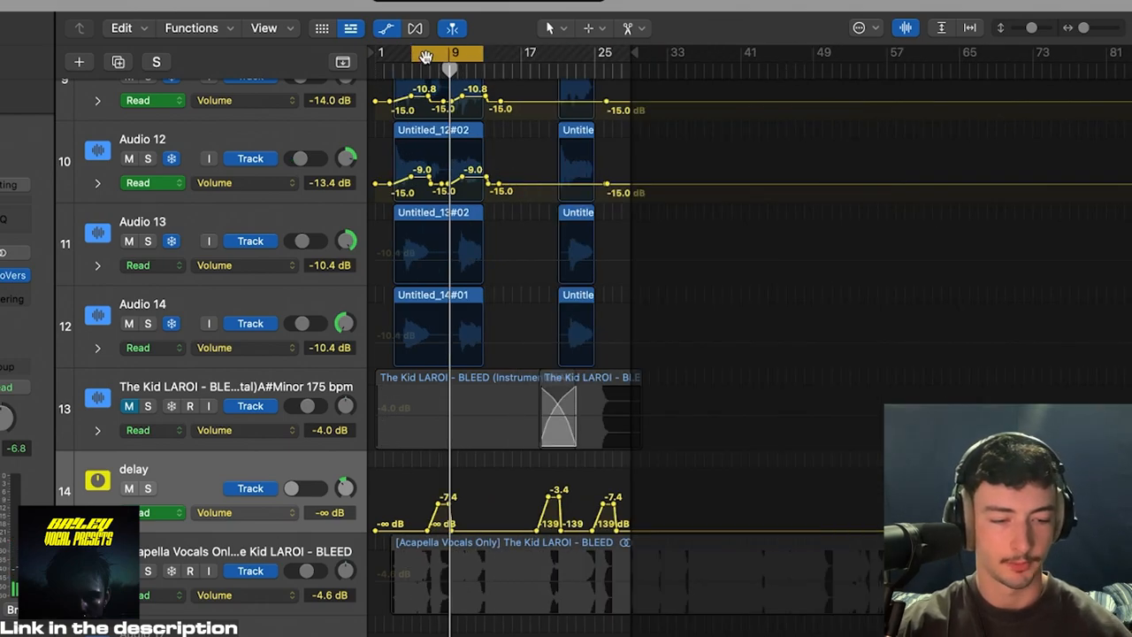
pyautogui.moveTo(430, 53); pyautogui.dragTo(545, 48)
pyautogui.press('space')
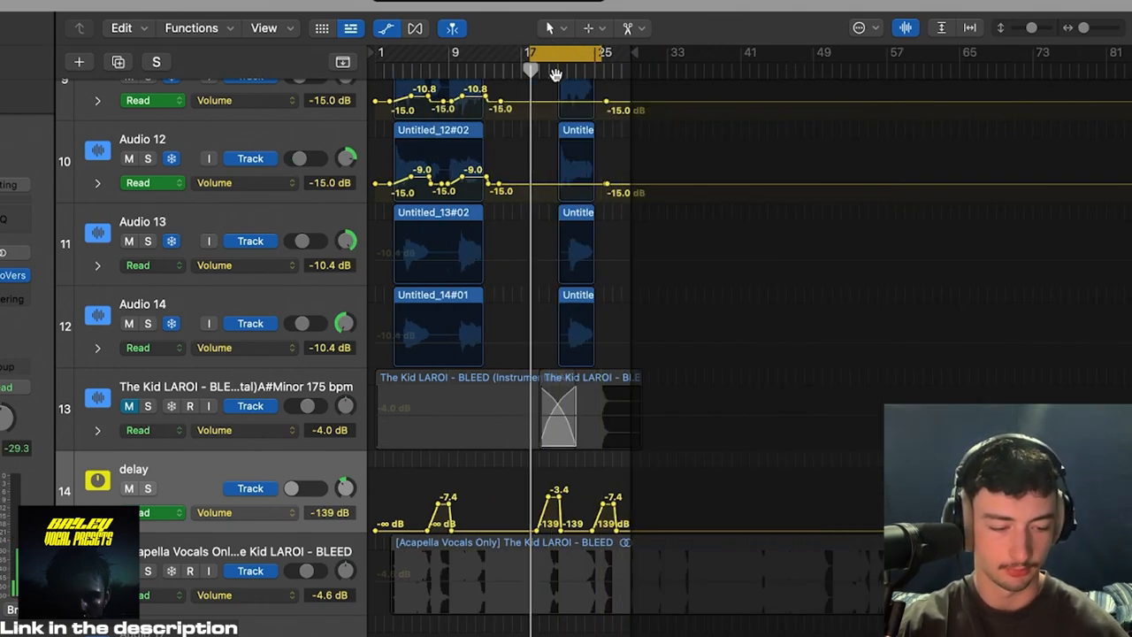
pyautogui.scroll(10, 529, 483)
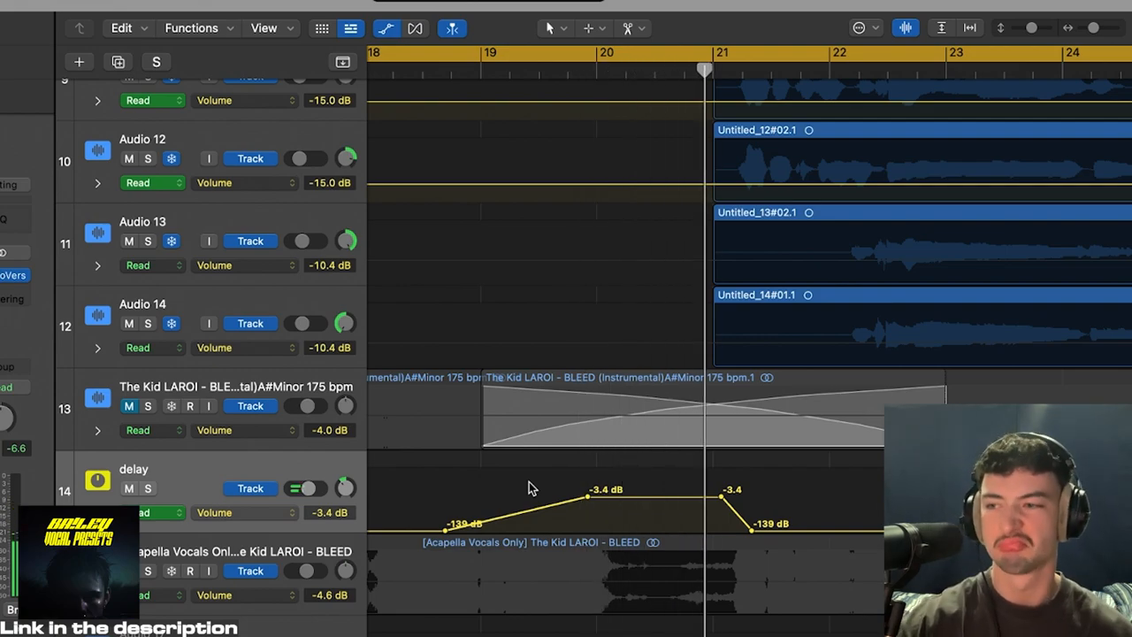
pyautogui.press('space')
pyautogui.scroll(-10, 786, 563)
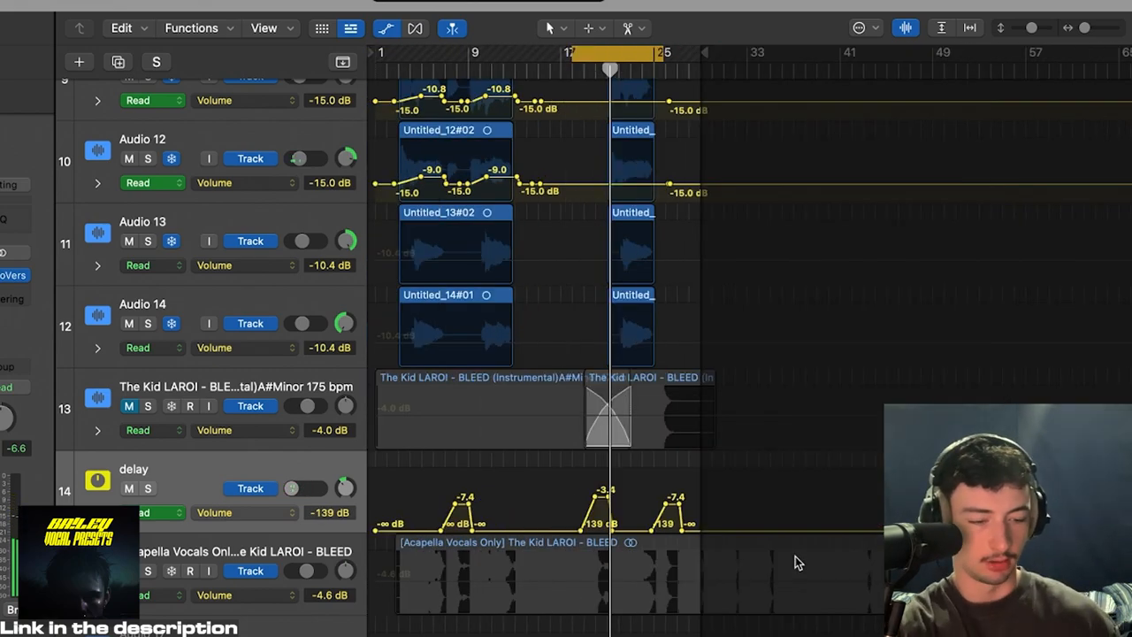
# Step: Hide the track automation and move the cycle range back over bars 3 to 13
pyautogui.press('a')
pyautogui.press('x')
pyautogui.hscroll(-8, 361, 396)
pyautogui.press('x')
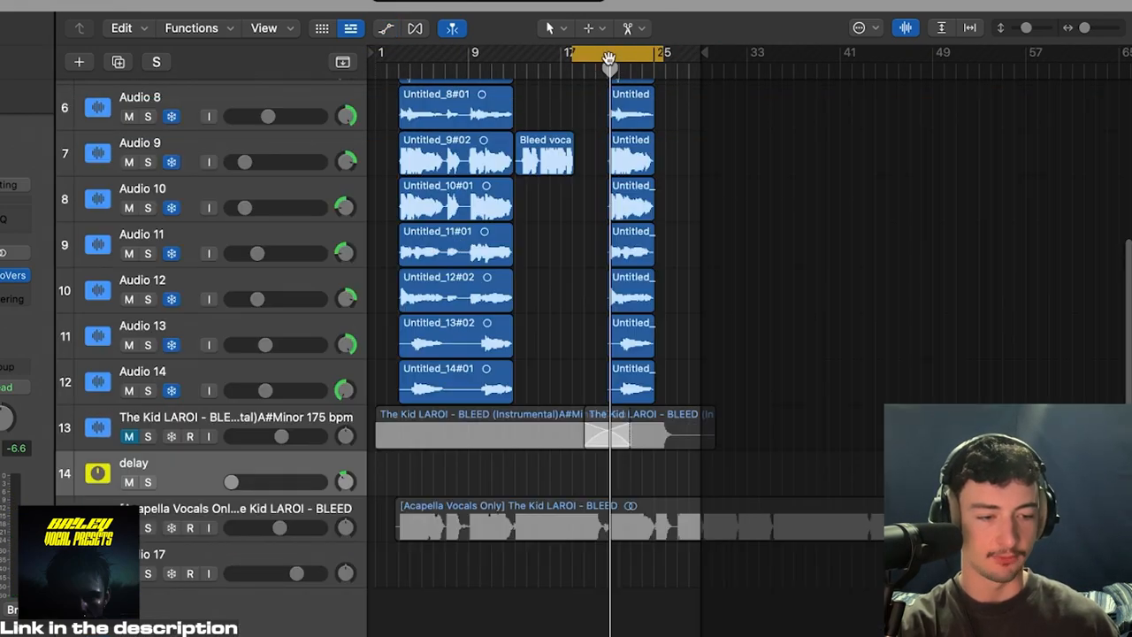
pyautogui.moveTo(600, 59); pyautogui.dragTo(515, 55)
pyautogui.scroll(2, 194, 111)
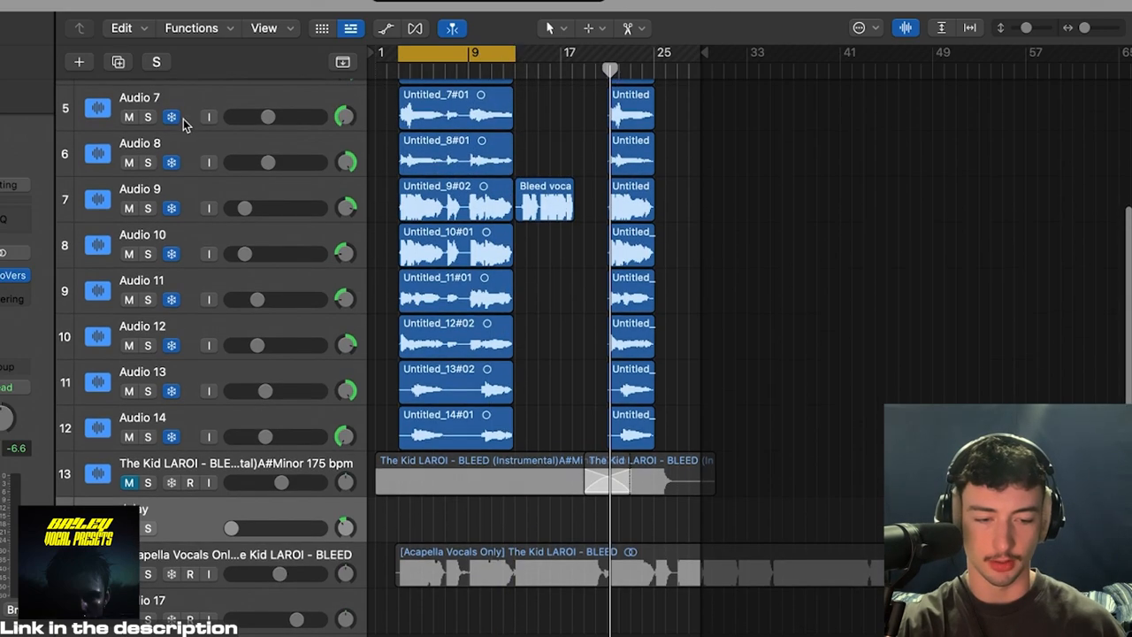
# Step: Select the Audio 8 track and examine the backing vocals' insert chains and sends in the Mixer
pyautogui.click(184, 135)
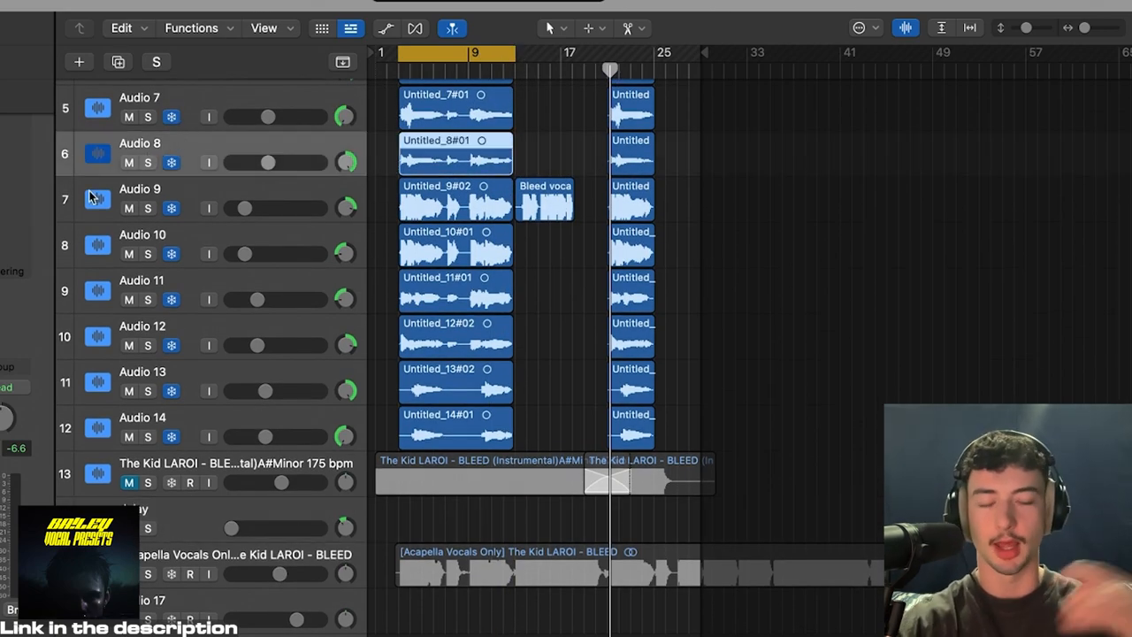
pyautogui.press('x')
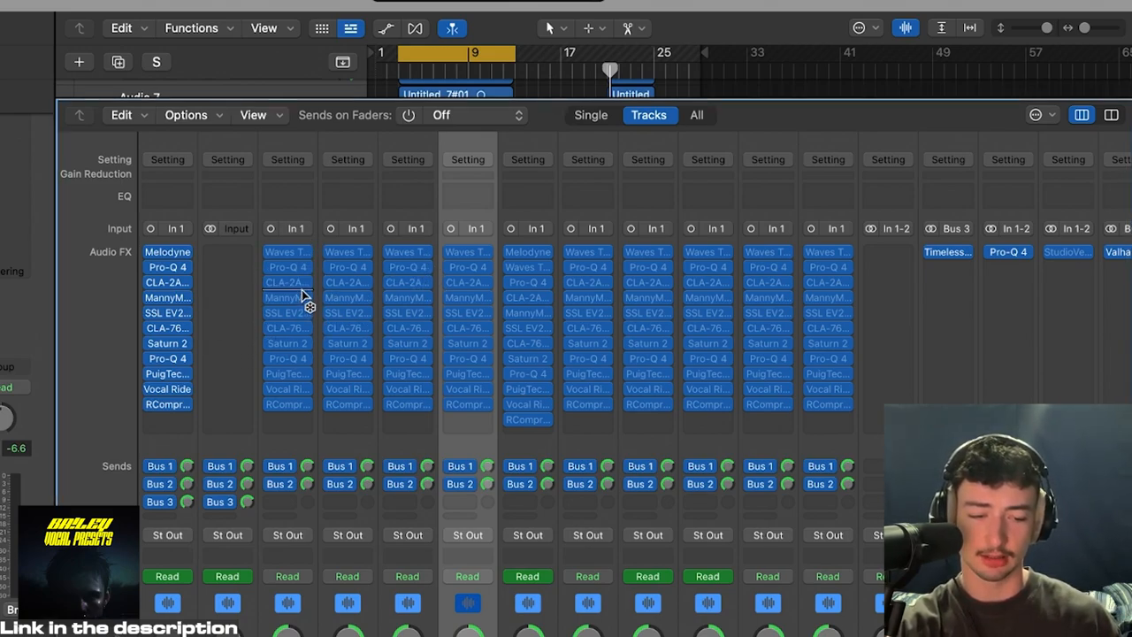
pyautogui.press('x')
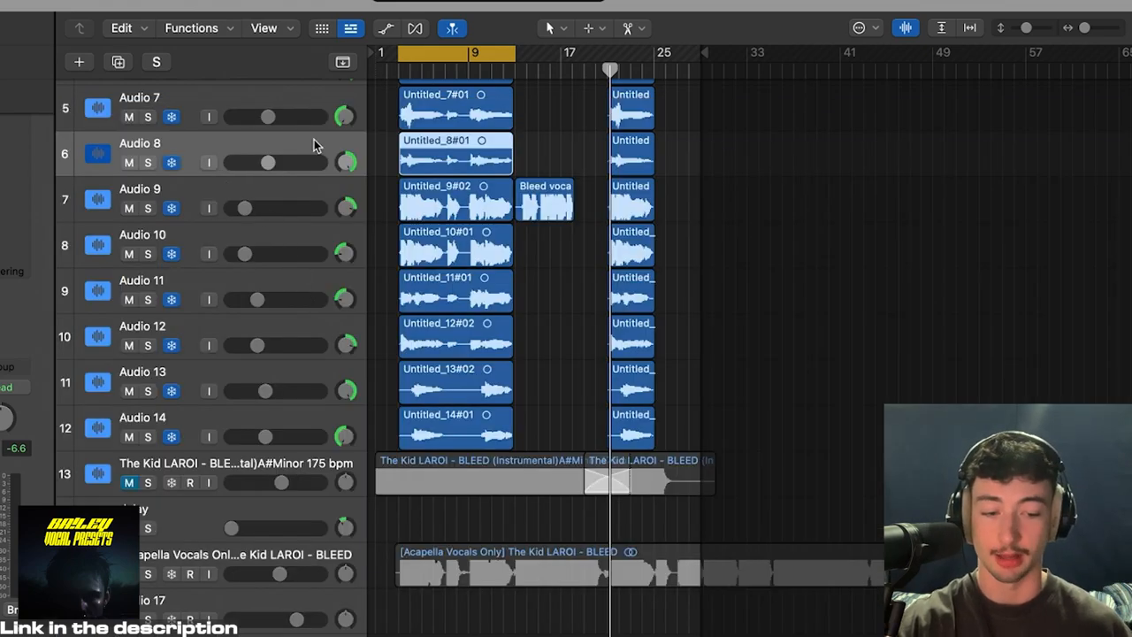
pyautogui.scroll(3, 336, 177)
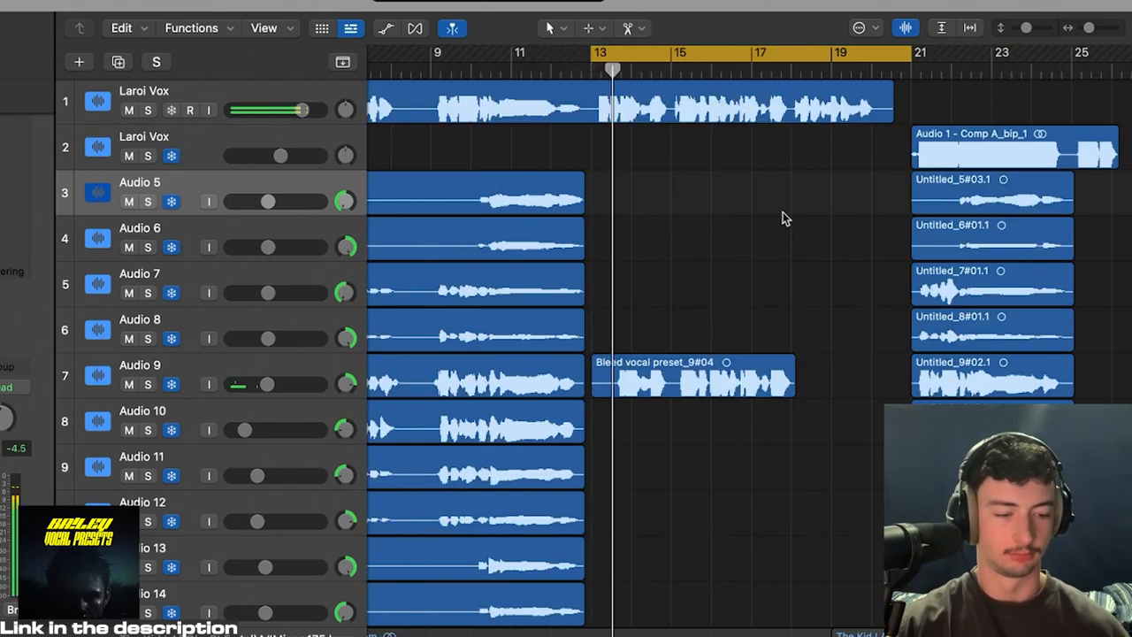
# Step: Turn off the cycle range in the arrangement
pyautogui.press('super+Left')
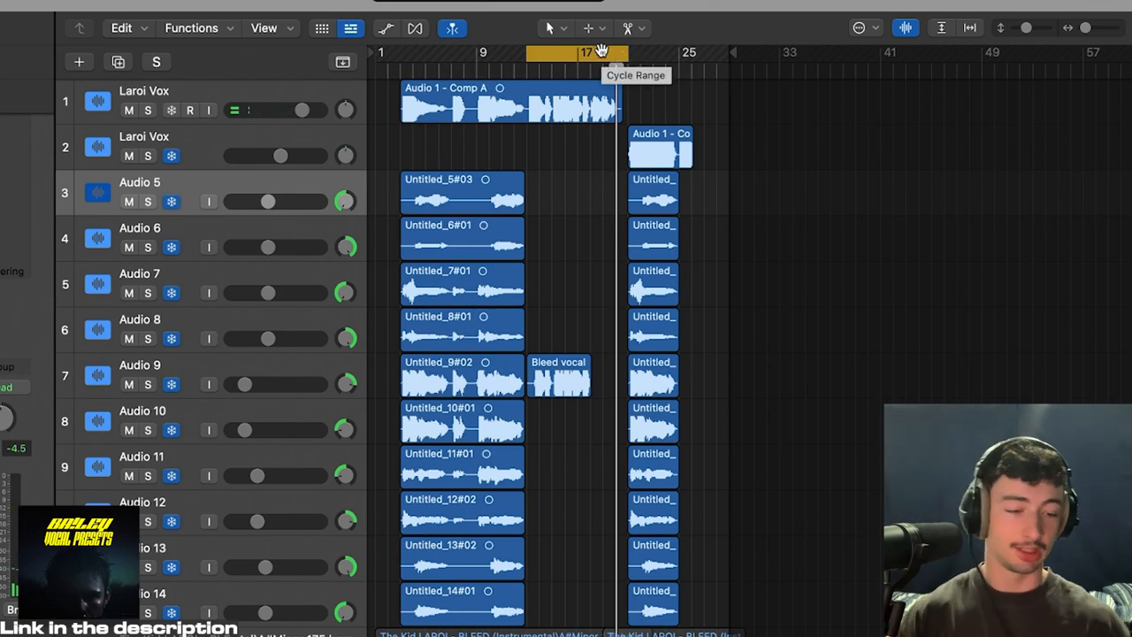
pyautogui.click(601, 50)
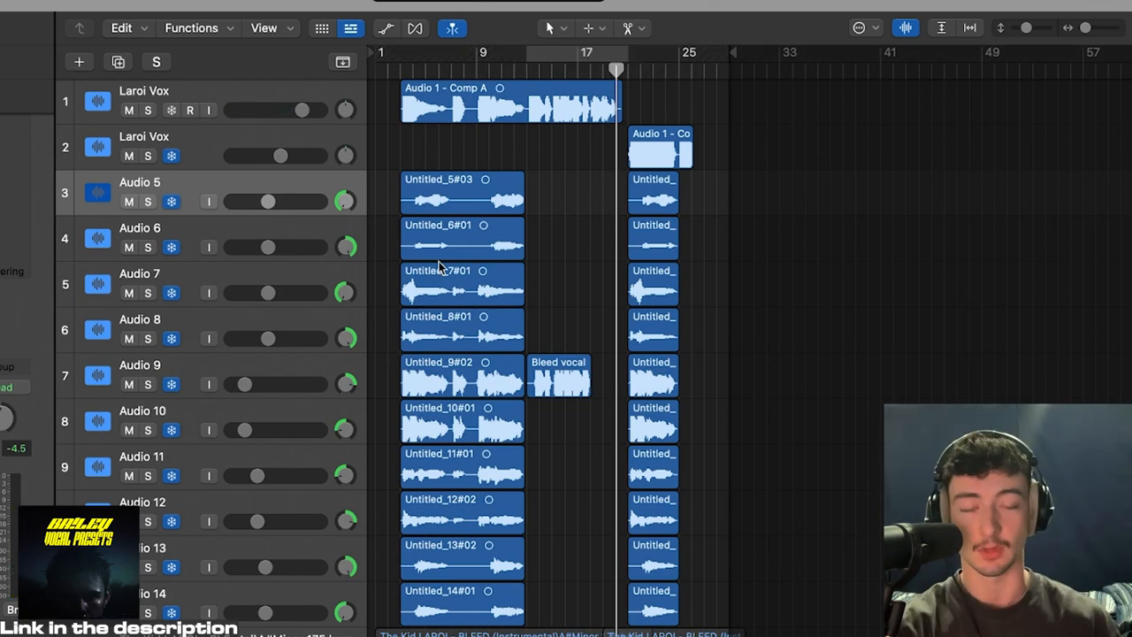
pyautogui.scroll(-5, 630, 215)
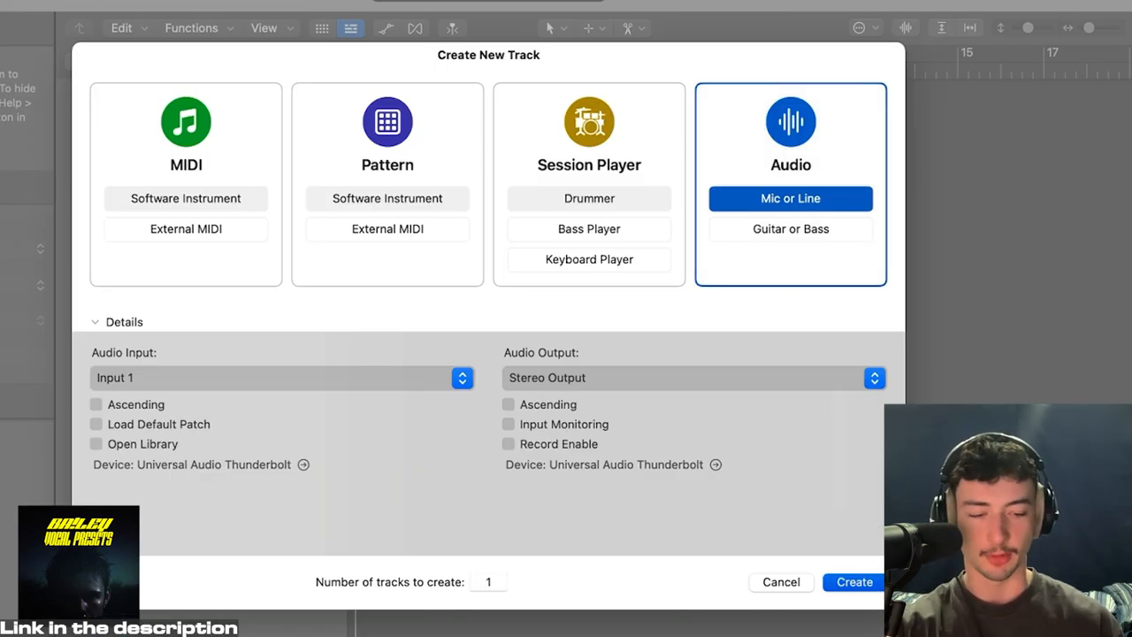
# Step: Create one Mic or Line audio track on Input 1 and insert StudioVerse Audio Effects as Mono->Stereo on it
pyautogui.press('Return')
pyautogui.press('x')
pyautogui.click(168, 306)
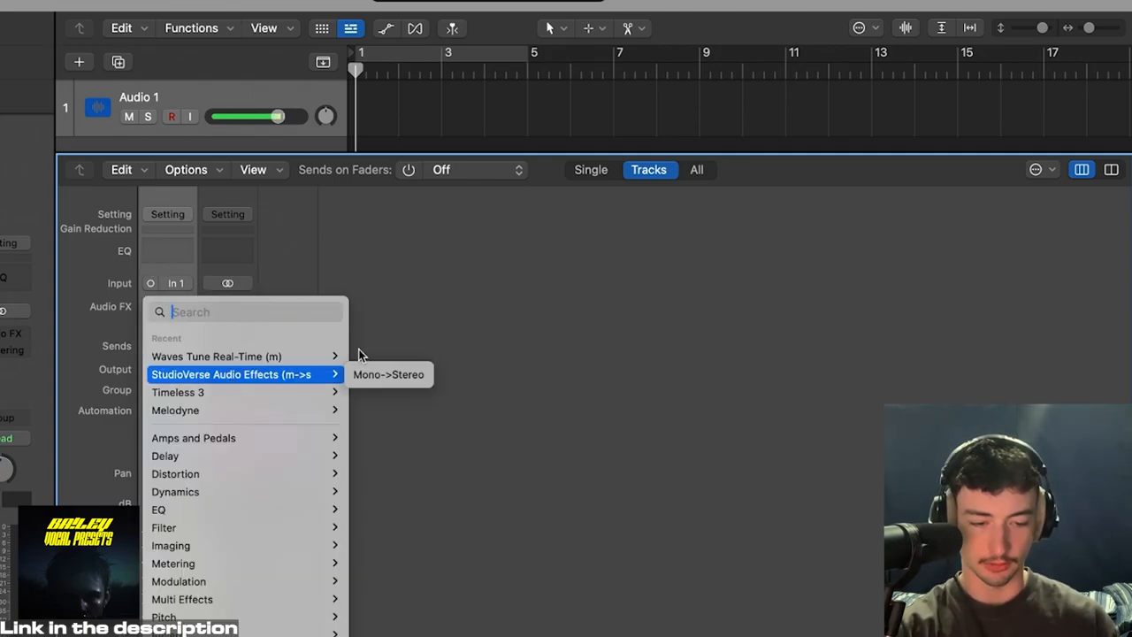
pyautogui.moveTo(336, 374)
pyautogui.click(389, 374)
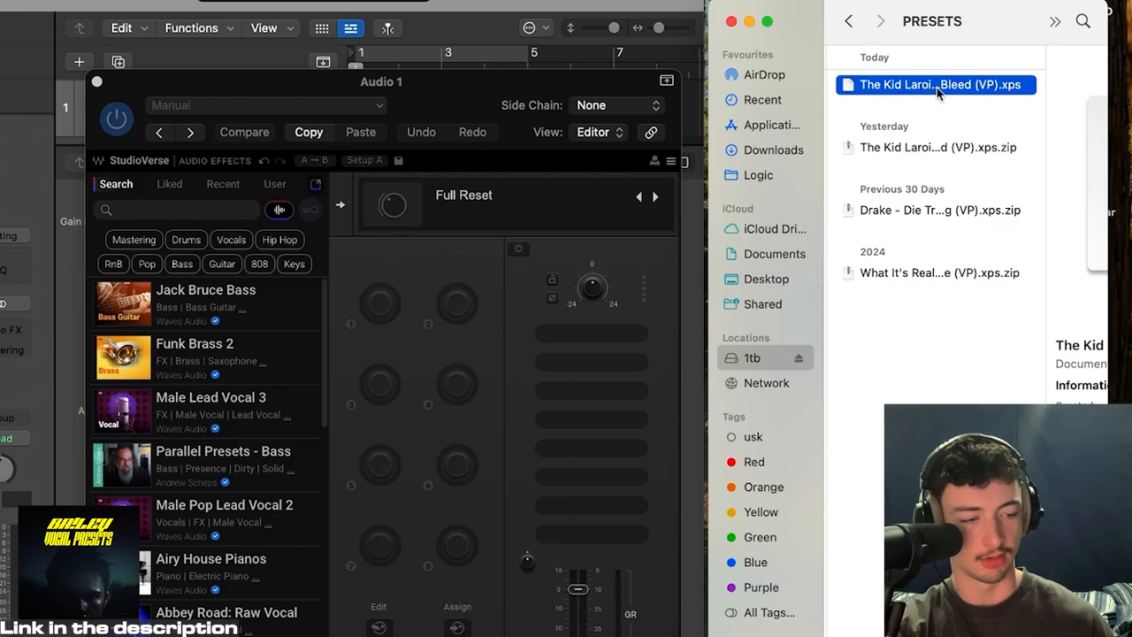
# Step: Load the preset file The Kid Laroi - Bleed (VP).xps from the PRESETS folder into StudioVerse and expand its Parallel Split
pyautogui.moveTo(919, 84); pyautogui.dragTo(579, 378)
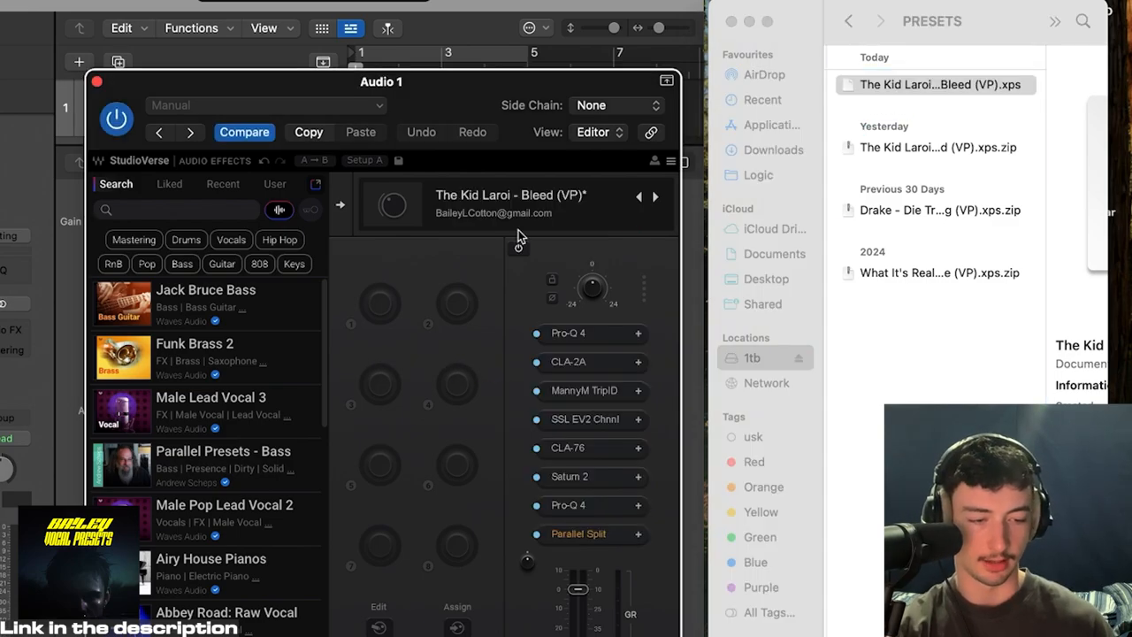
pyautogui.click(589, 541)
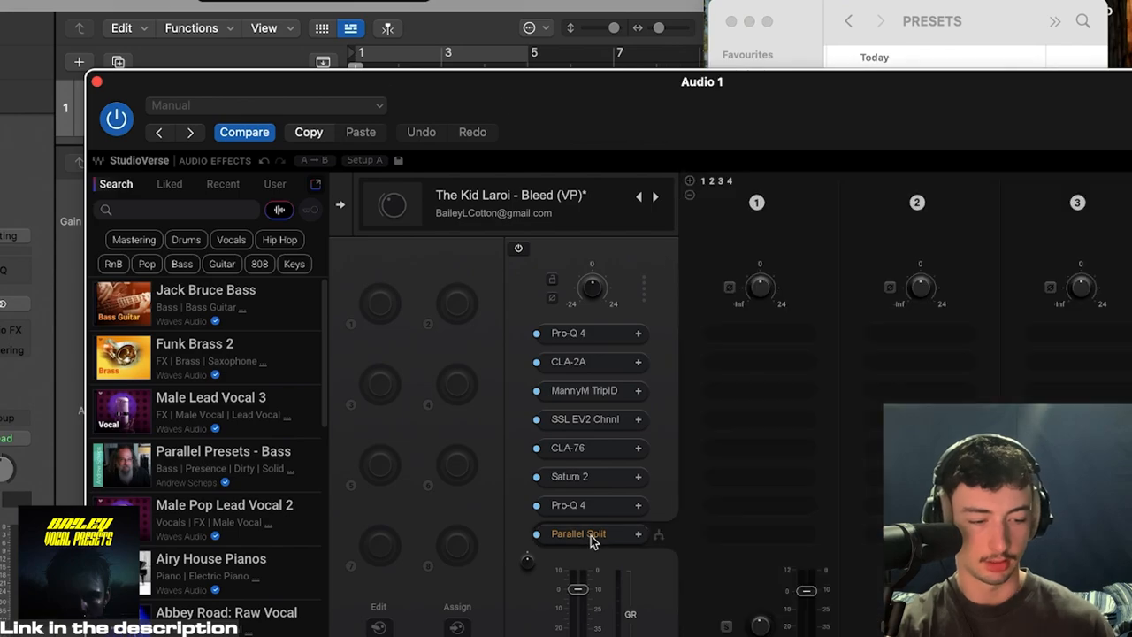